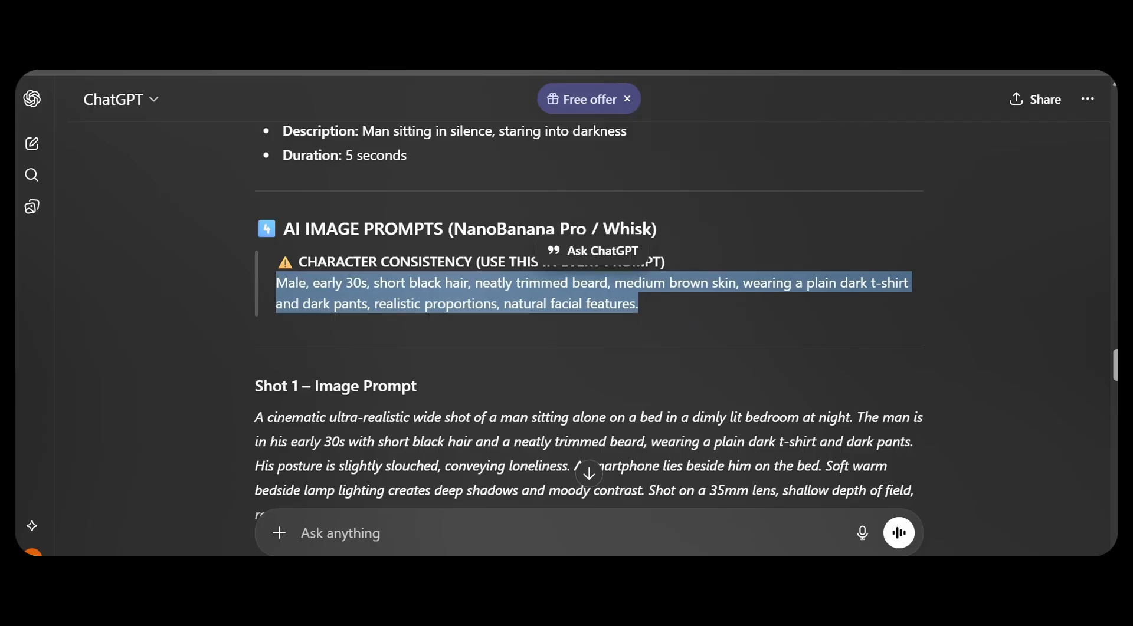
Switch from ChatGPT to the browser's labs.google/fx page, launch Flow and create a new project
left_click(313, 23)
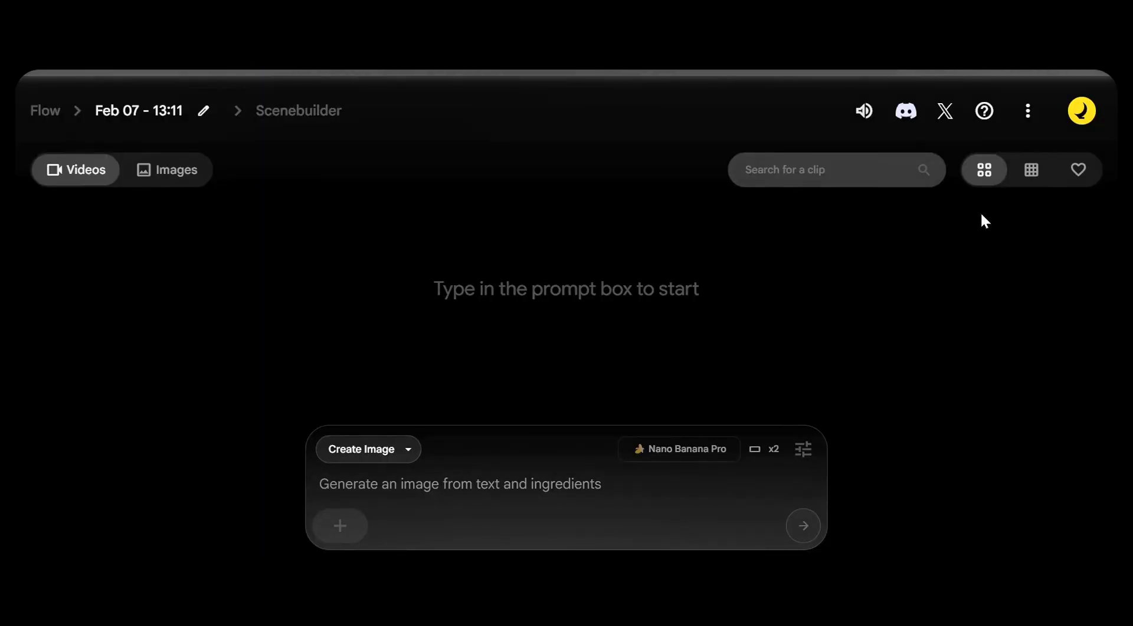
left_click(453, 63)
type("lab")
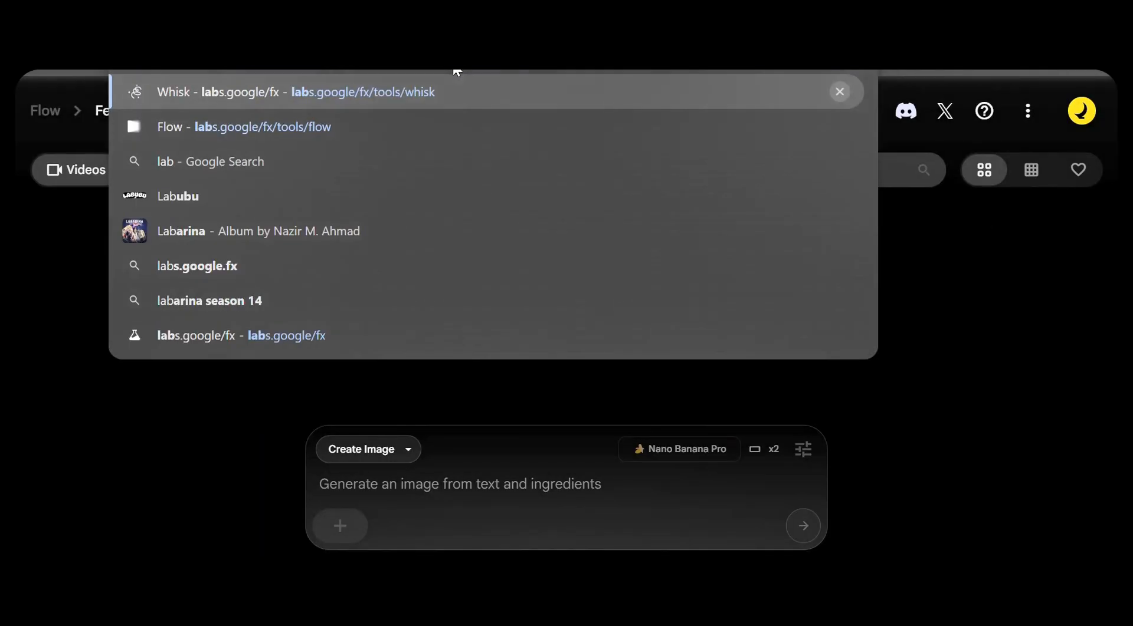
left_click(483, 336)
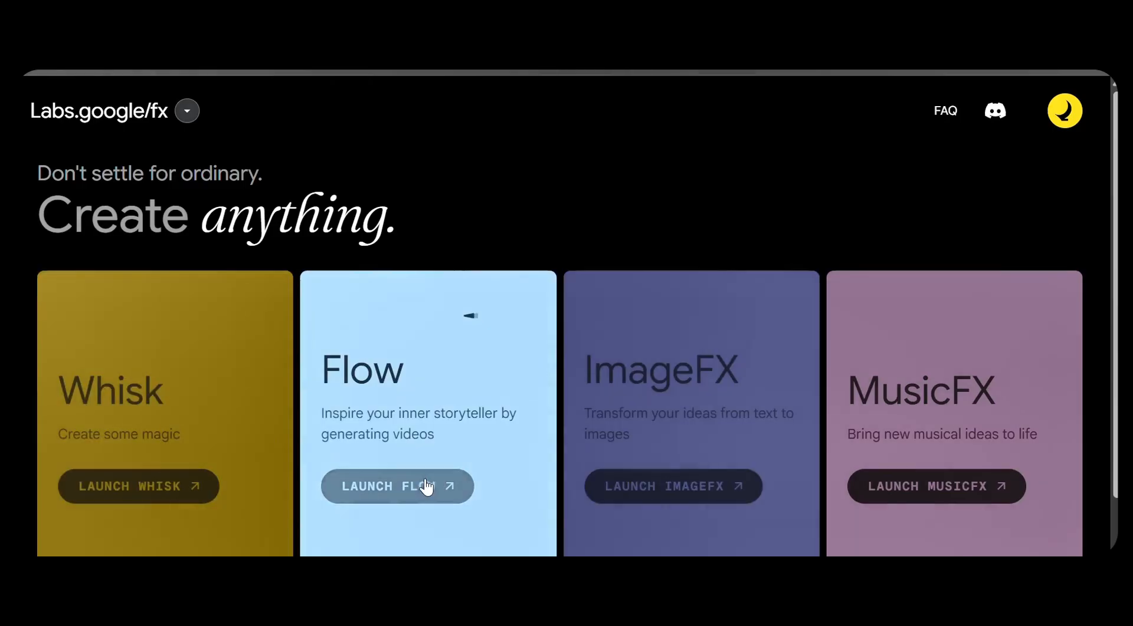
left_click(419, 488)
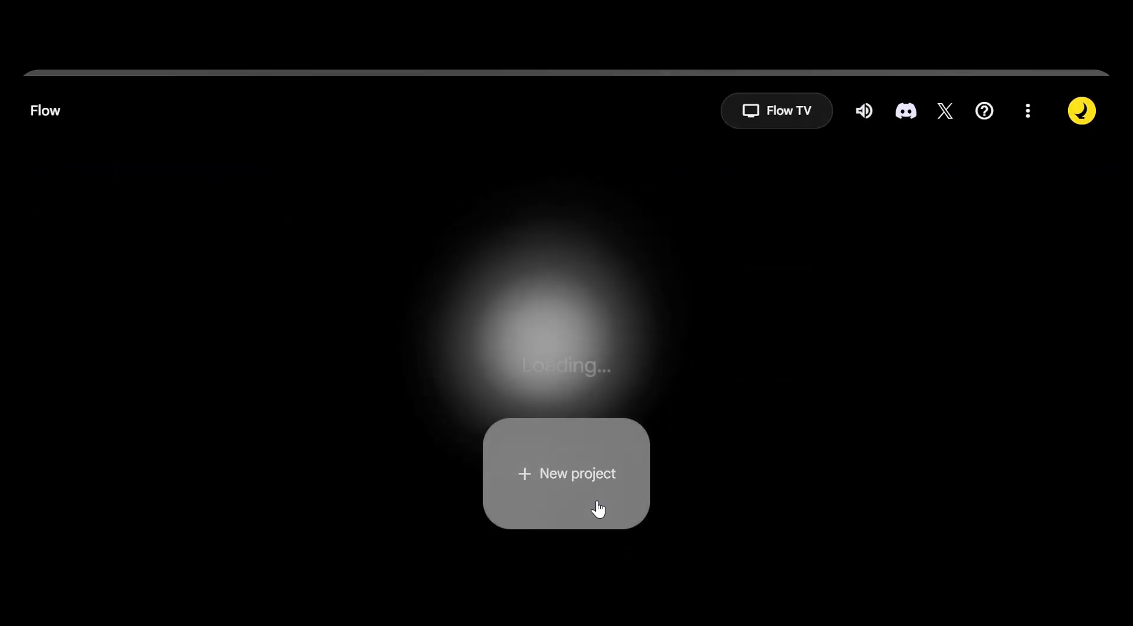
left_click(598, 509)
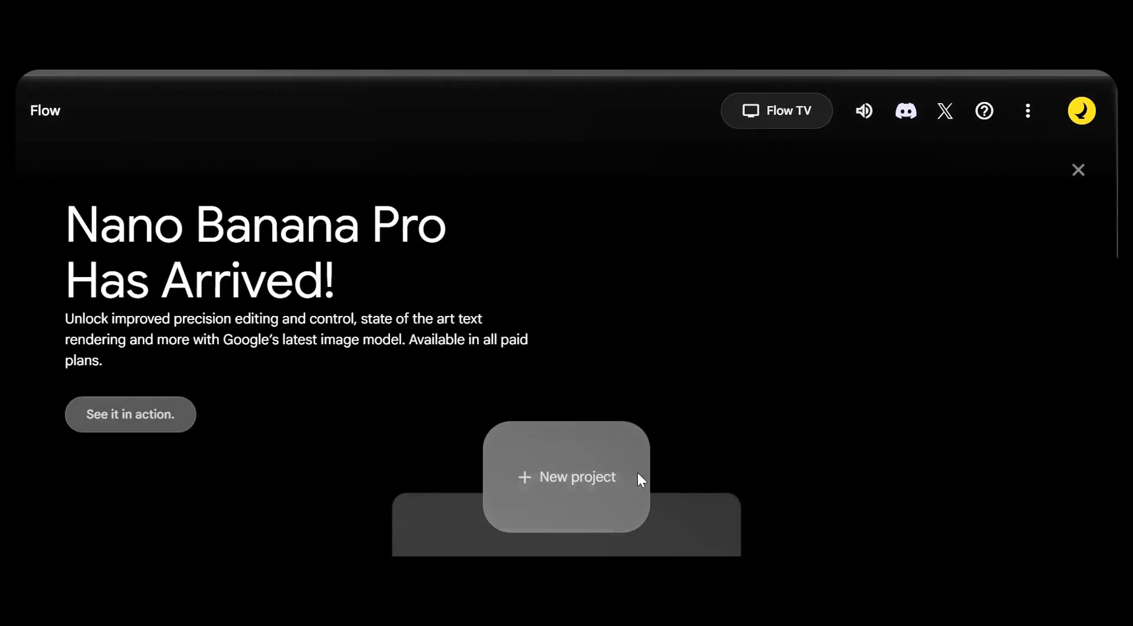
left_click(577, 475)
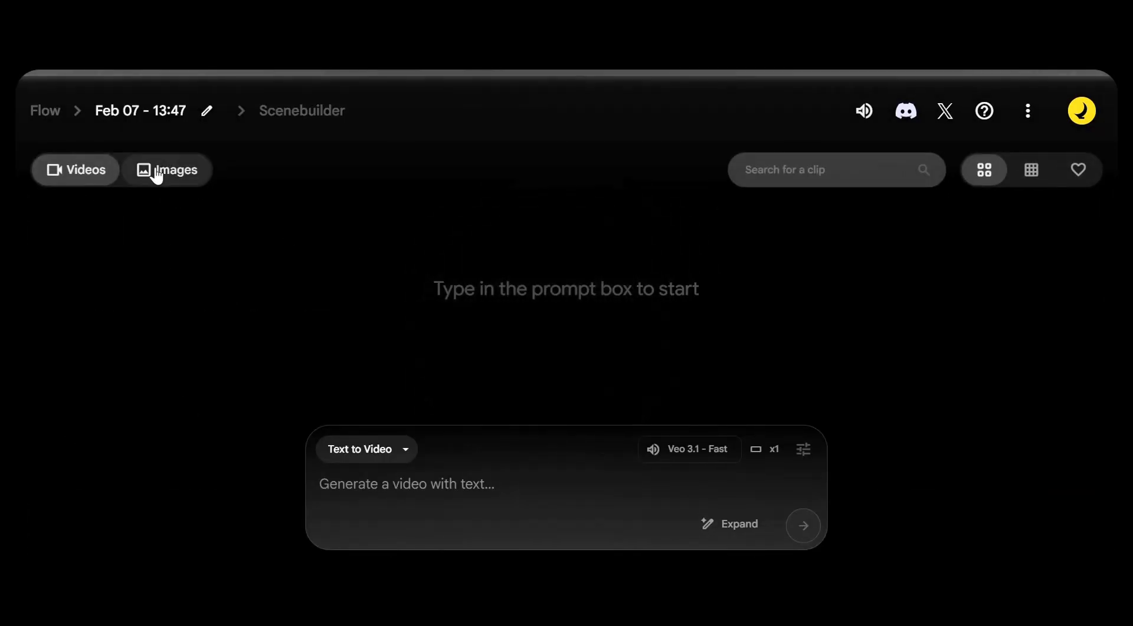
Switch the project to image creation and set the model to Nano Banana Pro
left_click(157, 175)
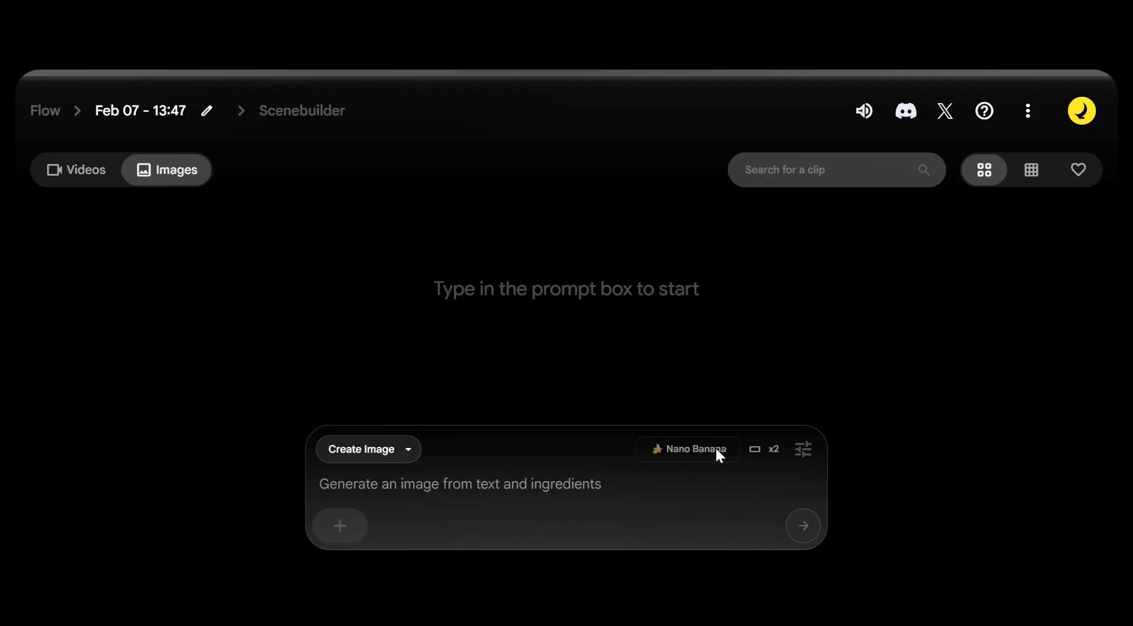
left_click(803, 450)
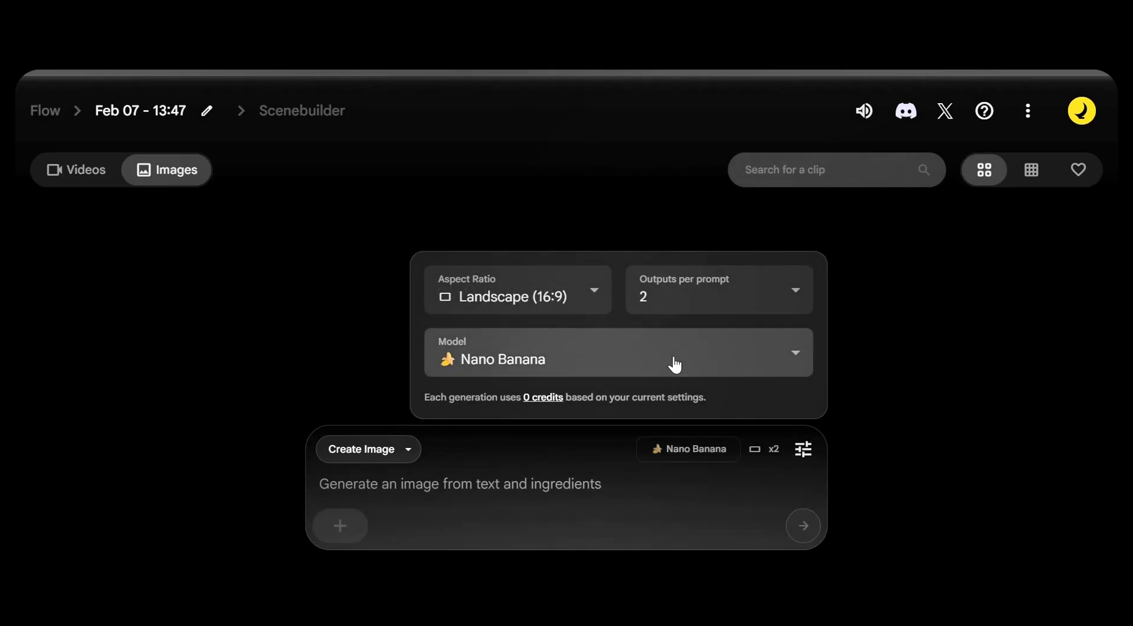
left_click(577, 354)
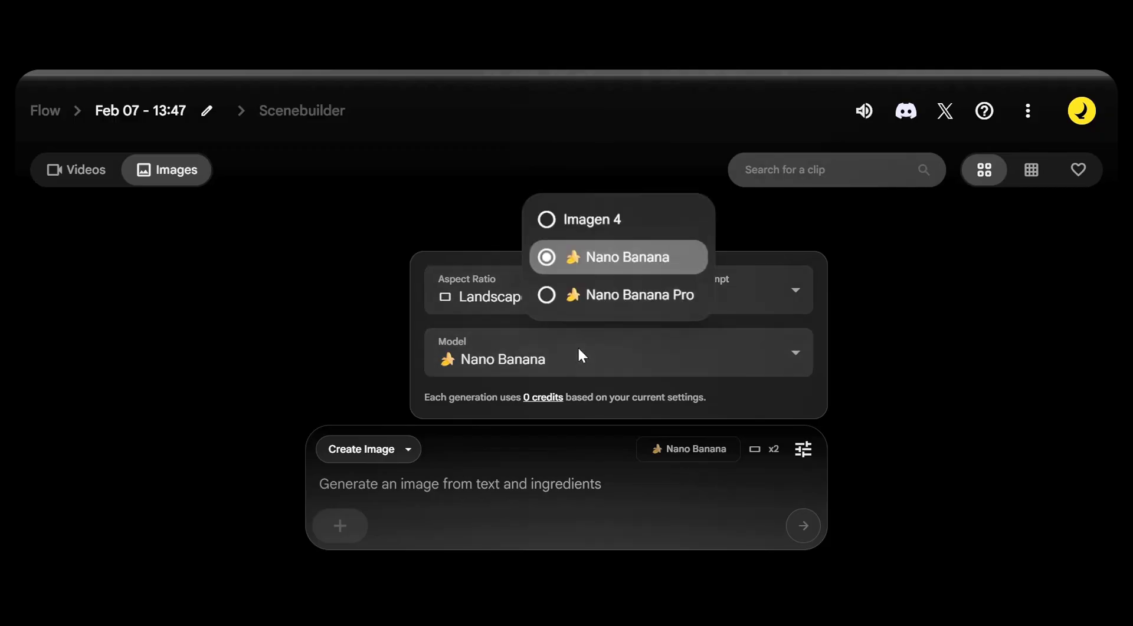
left_click(626, 302)
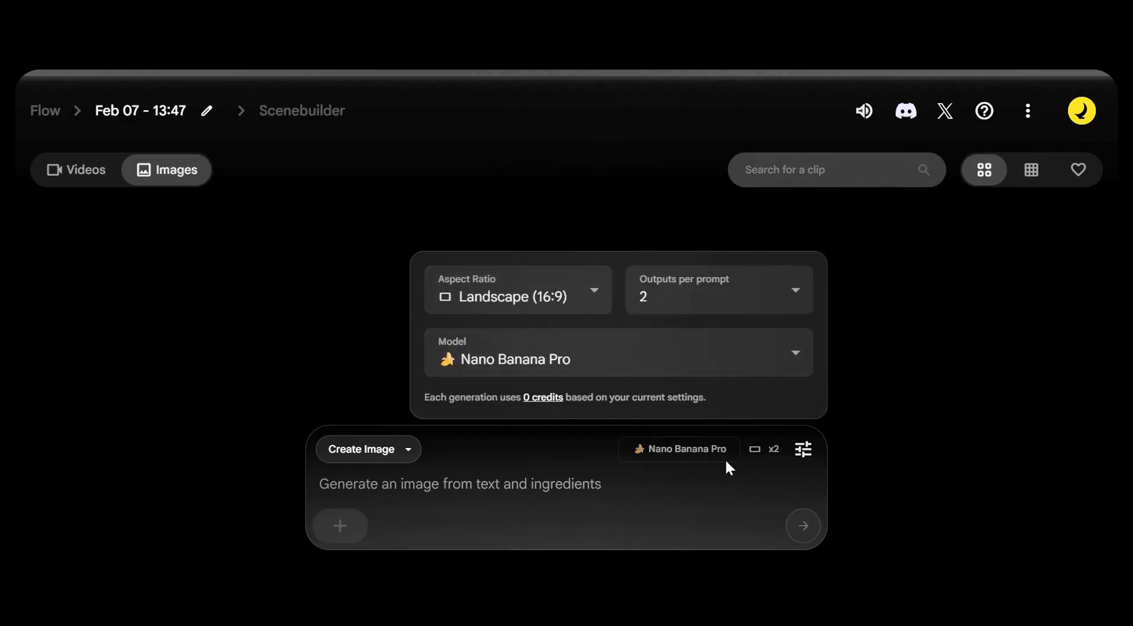
Enter the character consistency description of the bearded man in his early 30s as the prompt and generate it with 1 output per prompt
left_click(507, 482)
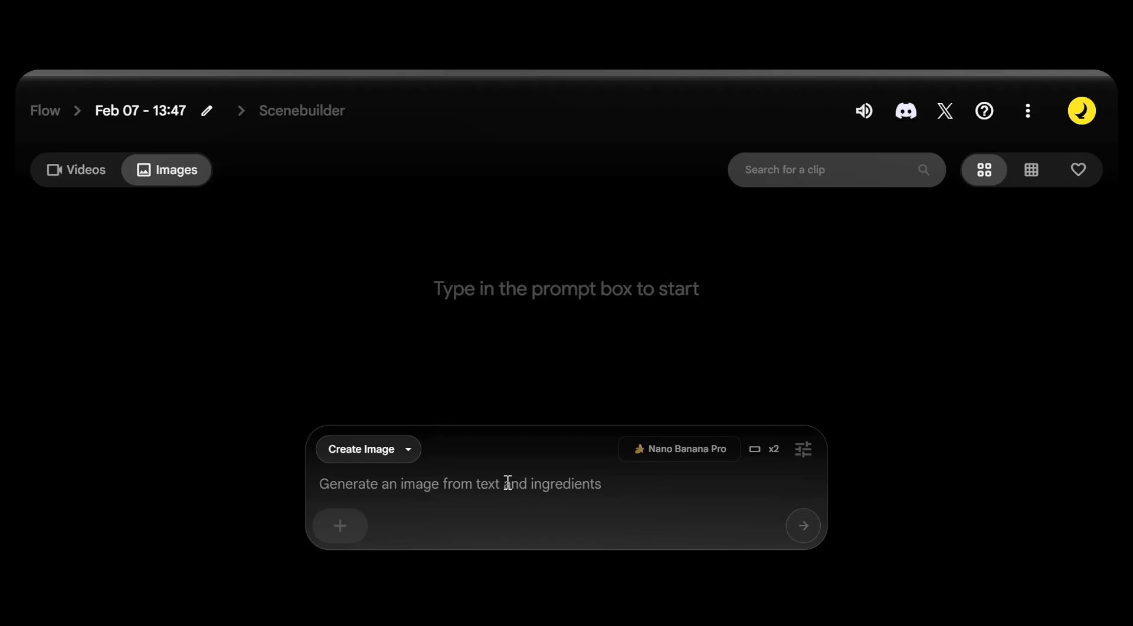
type("Male, early 30s, short black hair, neatly trimmed beard, medium brown skin, wearing a plain dark t-shirt and dark pants, realistic proportions, natural facial features.")
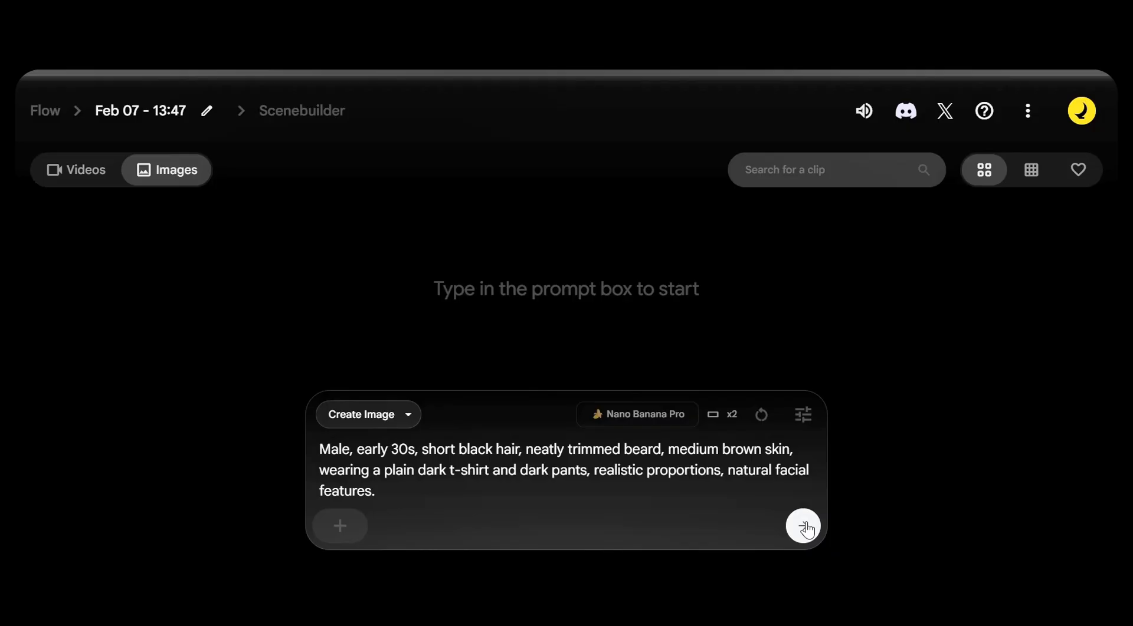
left_click(803, 415)
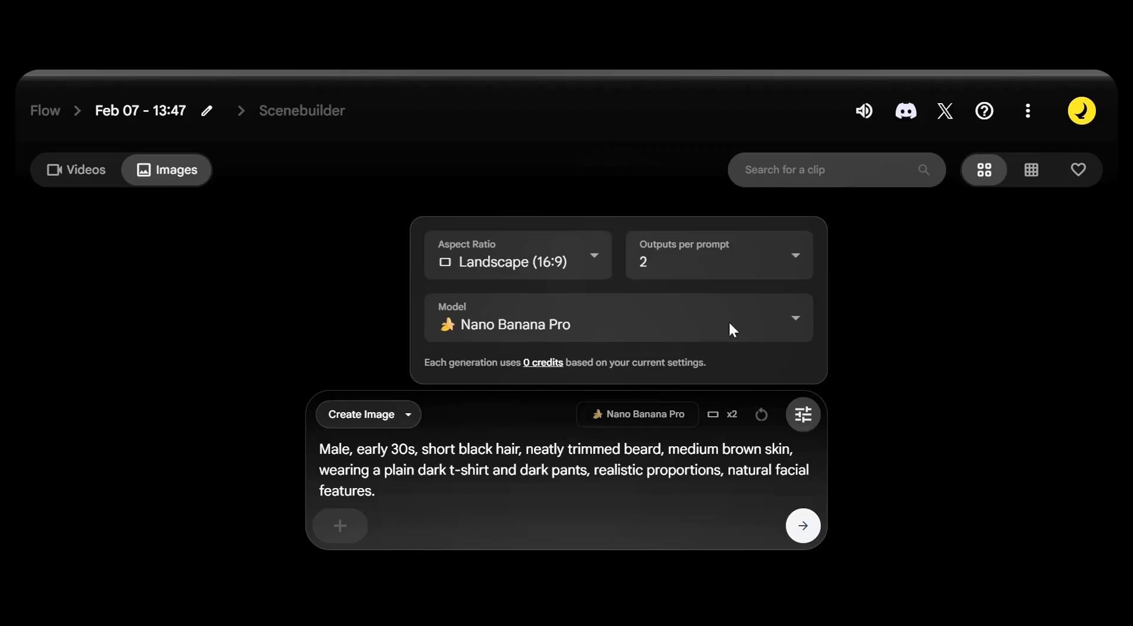
left_click(683, 269)
left_click(650, 266)
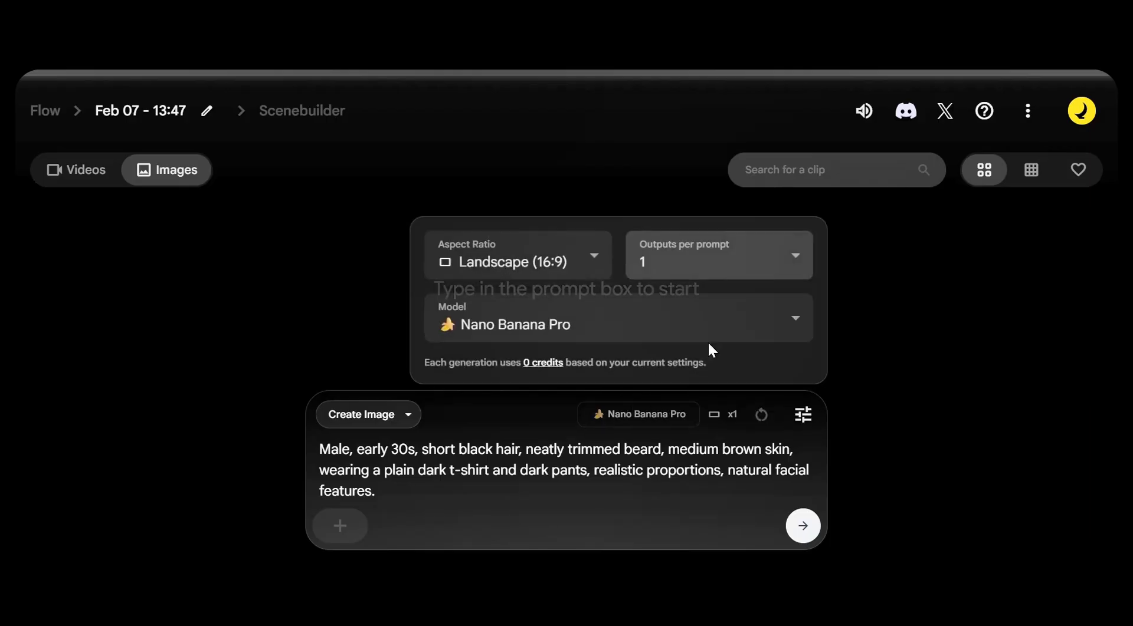
left_click(802, 525)
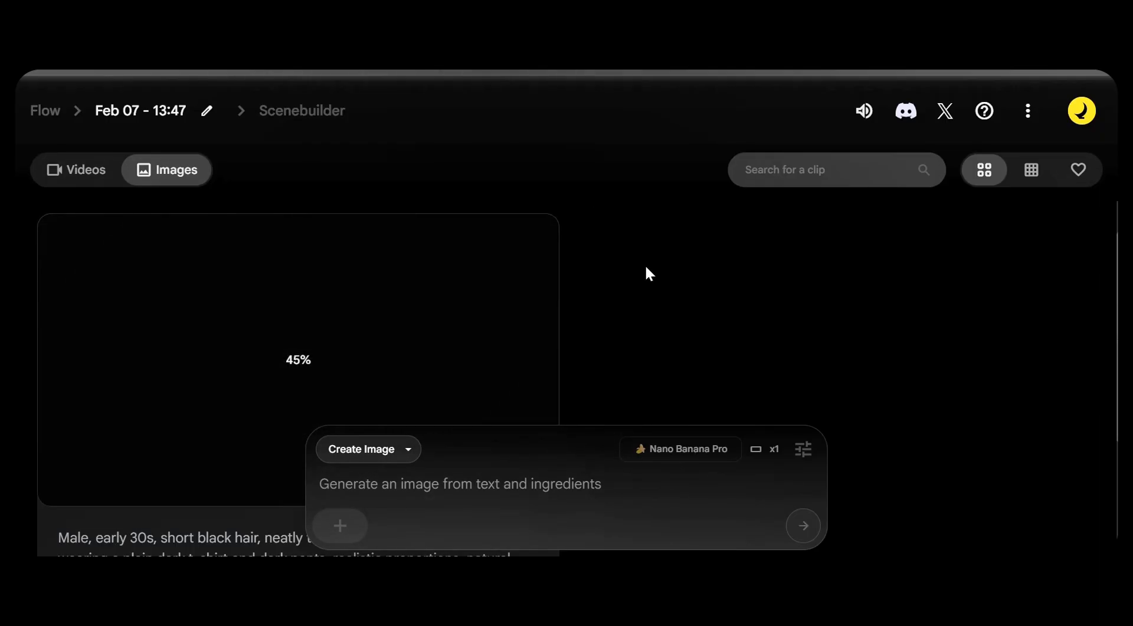
scroll(645, 273, "down", 1)
scroll(646, 268, "up", 1)
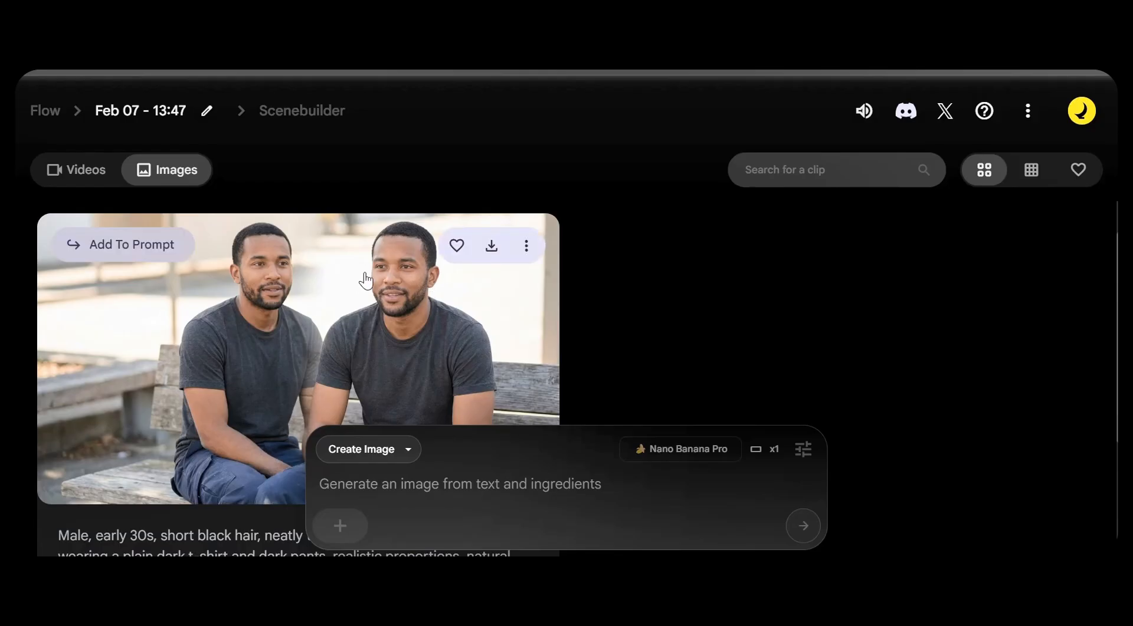
Reuse the prompt of the generated two-man image and generate the character again
scroll(453, 349, "down", 4)
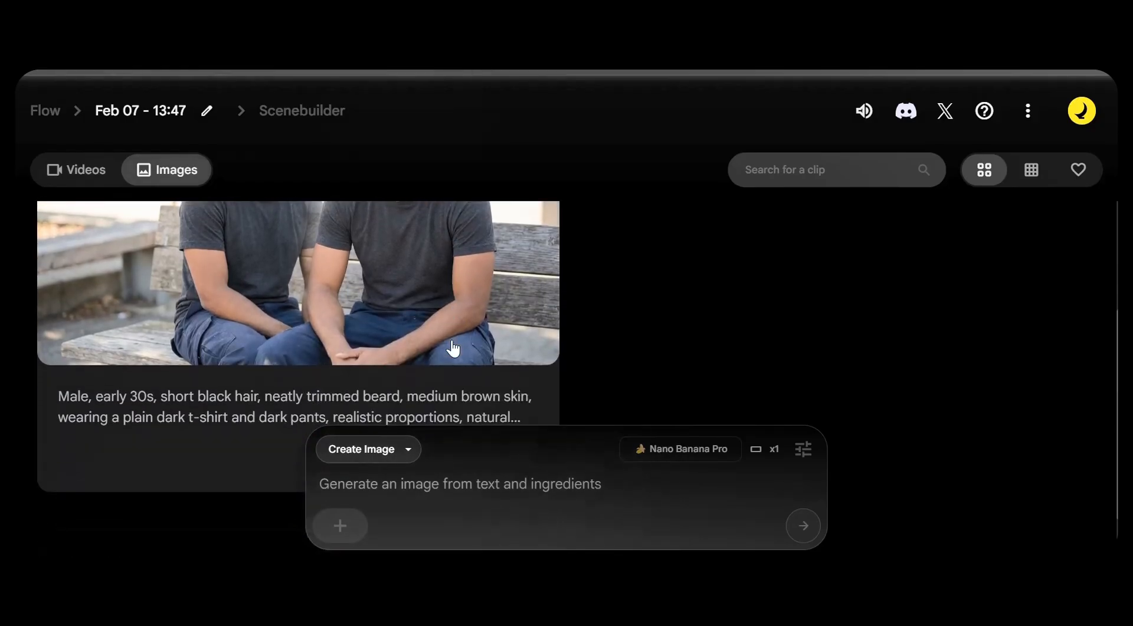
left_click(483, 385)
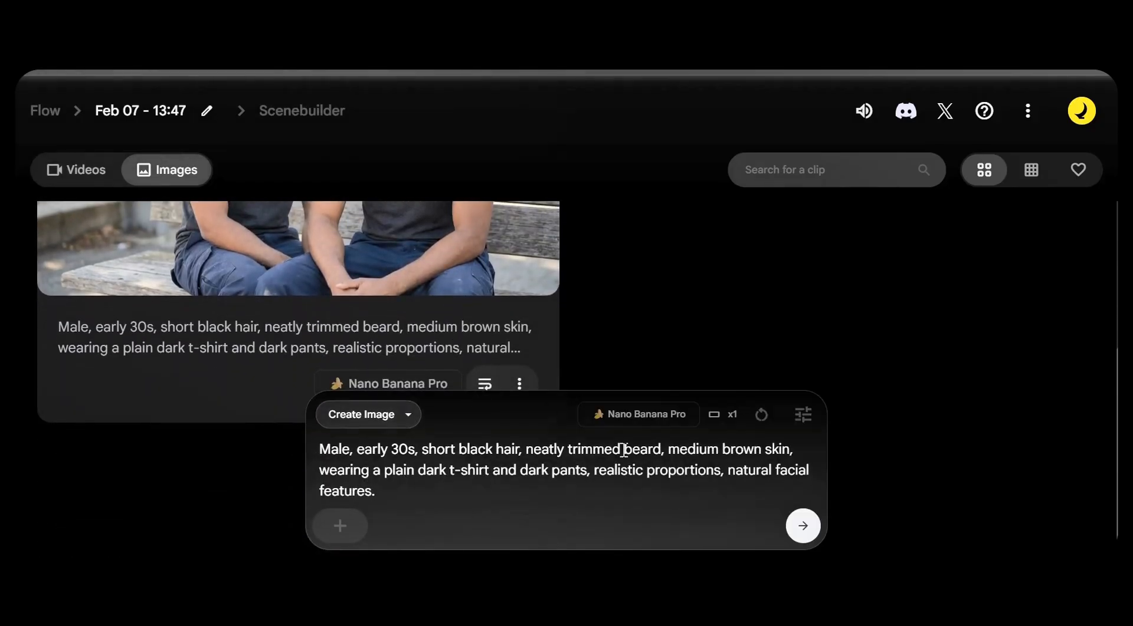
left_click(802, 526)
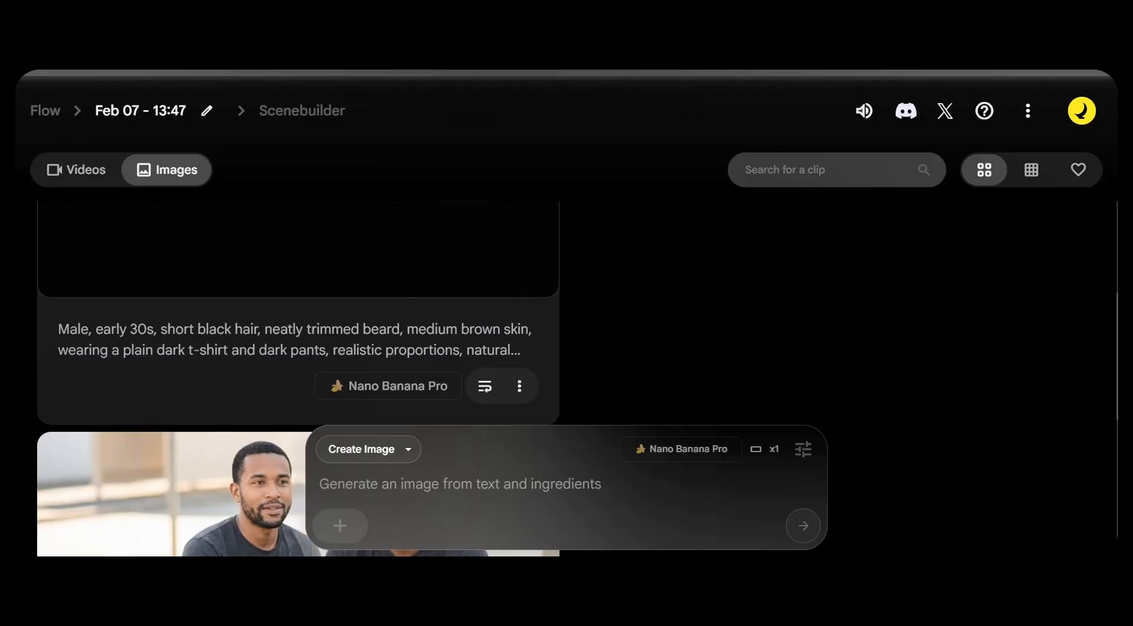
Delete the generated image showing two men on a bench
left_click_drag(1116, 333, 1117, 408)
left_click(526, 248)
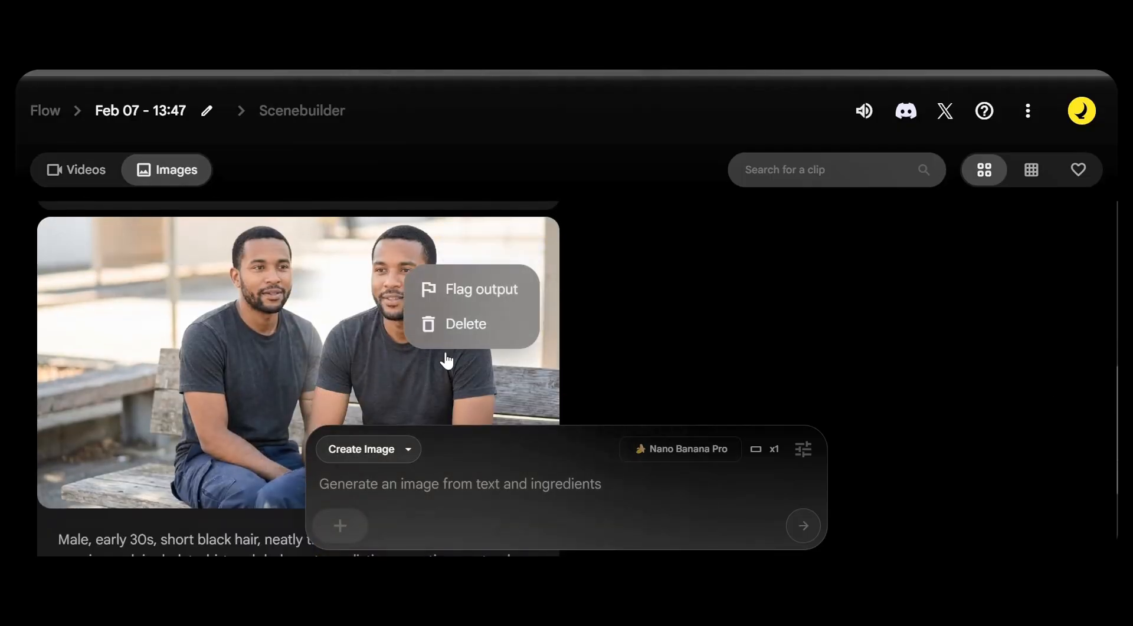
left_click(445, 324)
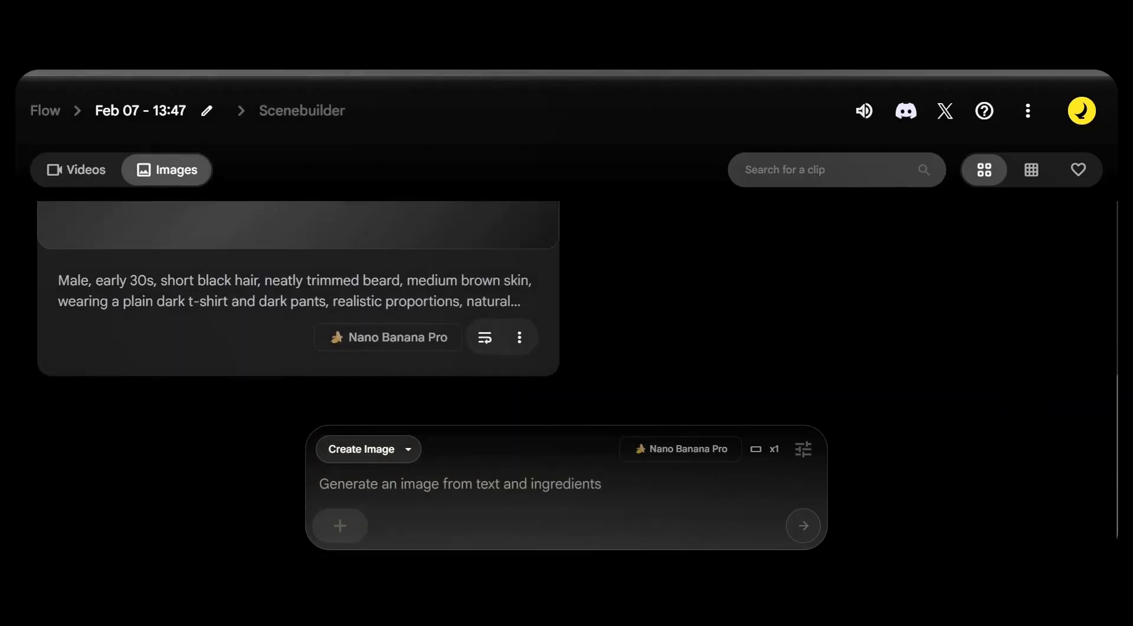
scroll(1106, 294, "up", 4)
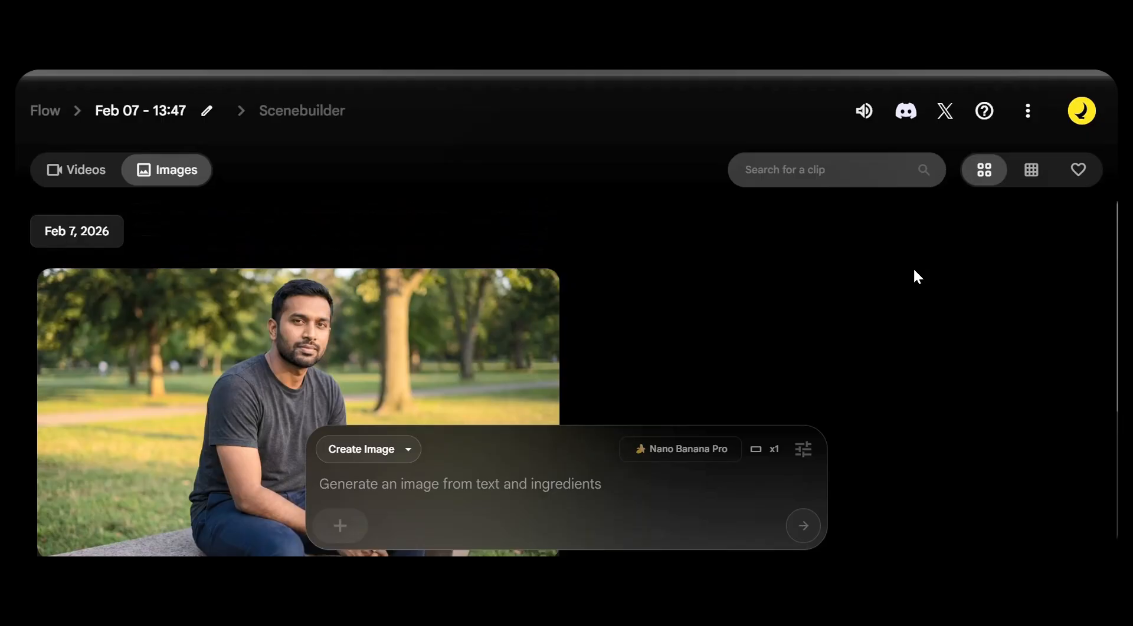
Add the park portrait to the prompt as a reference, and copy the full Shot 1 image prompt from the ChatGPT conversation
left_click(91, 265)
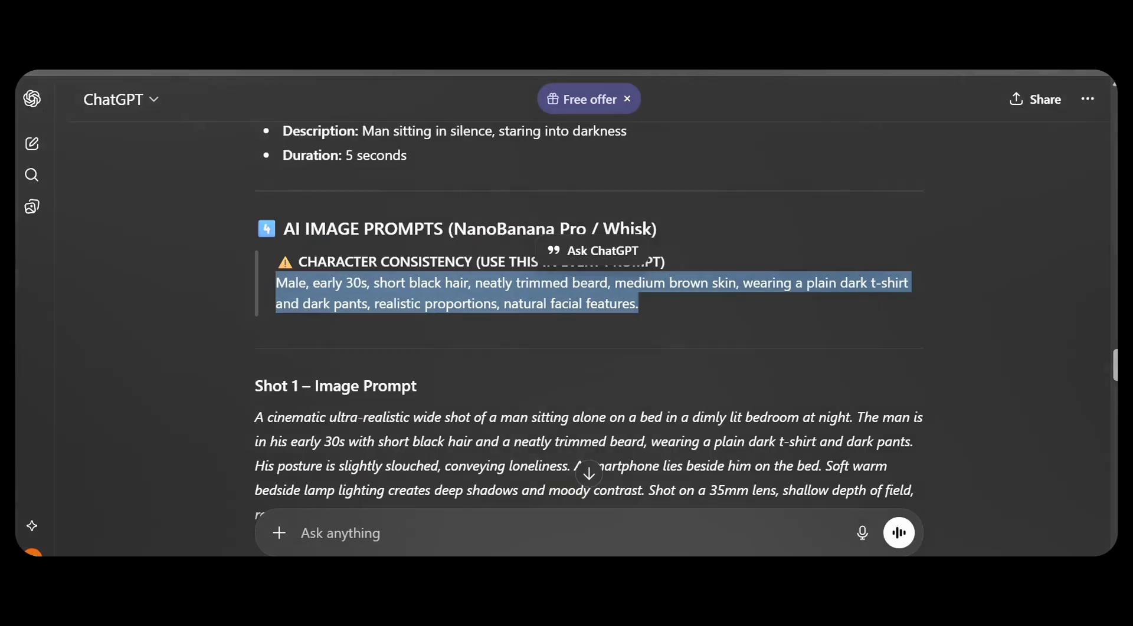
left_click(388, 404)
scroll(387, 404, "down", 2)
scroll(388, 404, "down", 1)
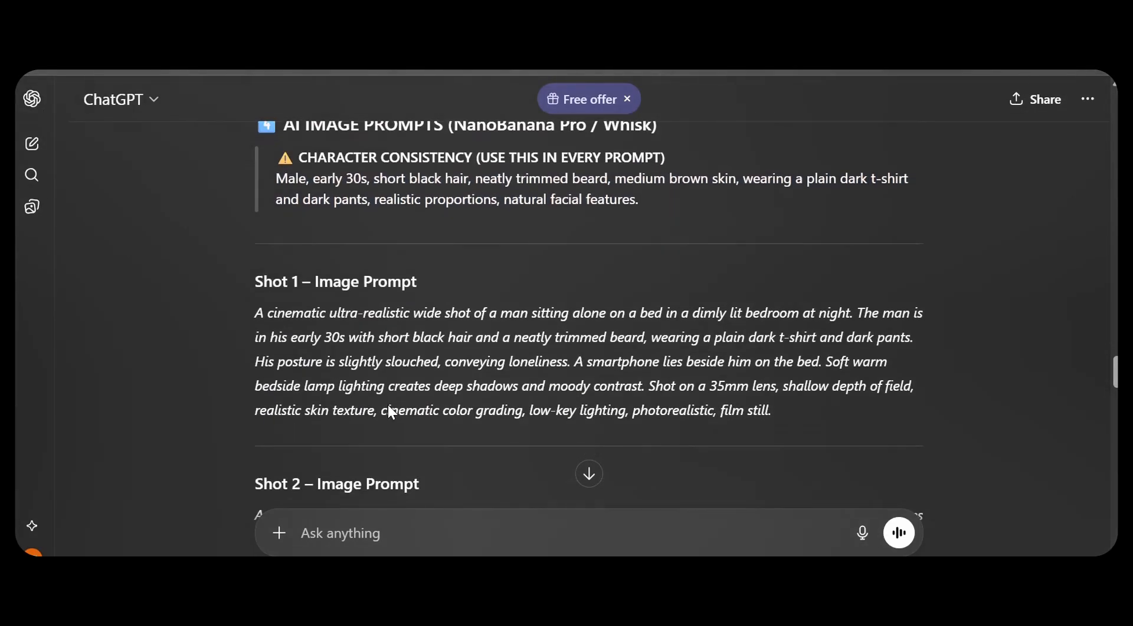
left_click_drag(249, 319, 798, 407)
key("ctrl+c")
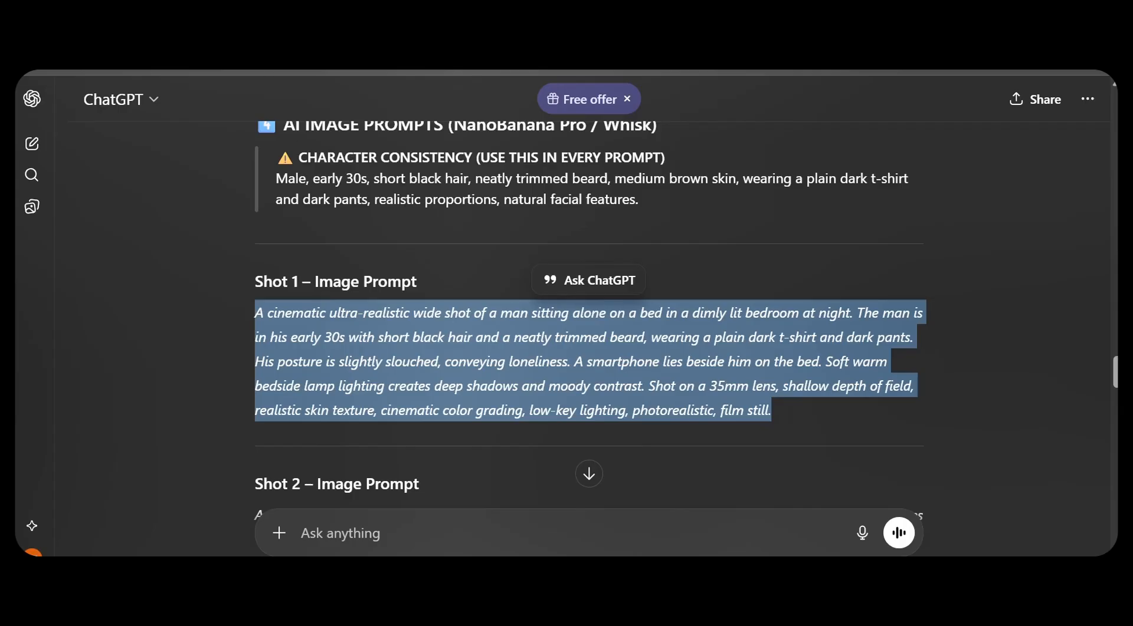
Return to Flow and generate the Shot 1 bedroom image from the copied prompt with the portrait as reference
left_click(312, 29)
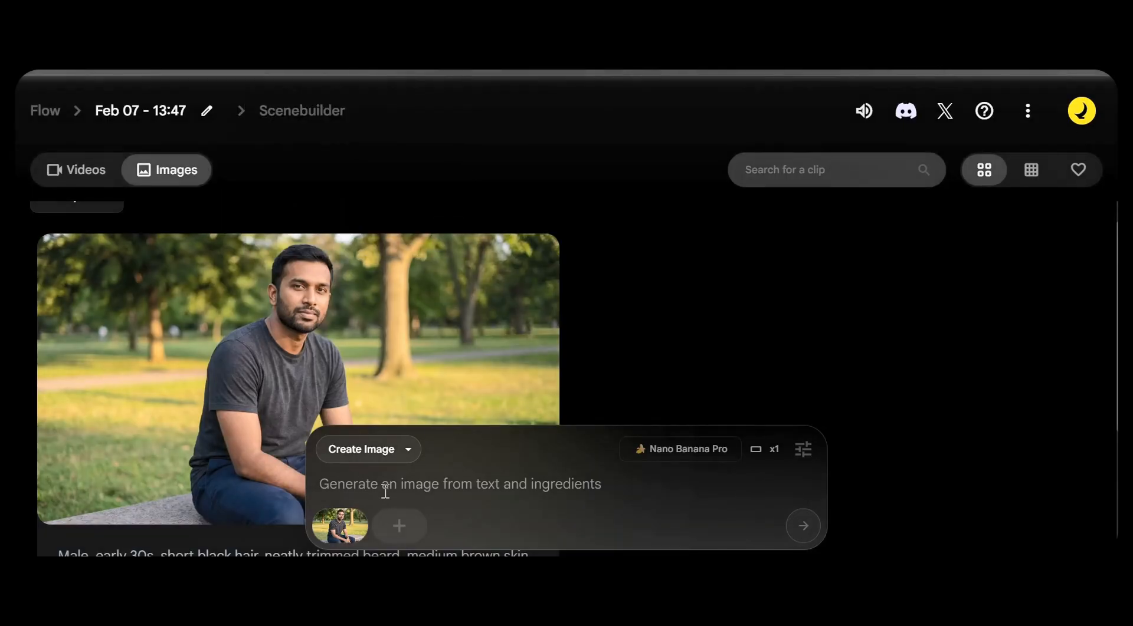
key("ctrl+v")
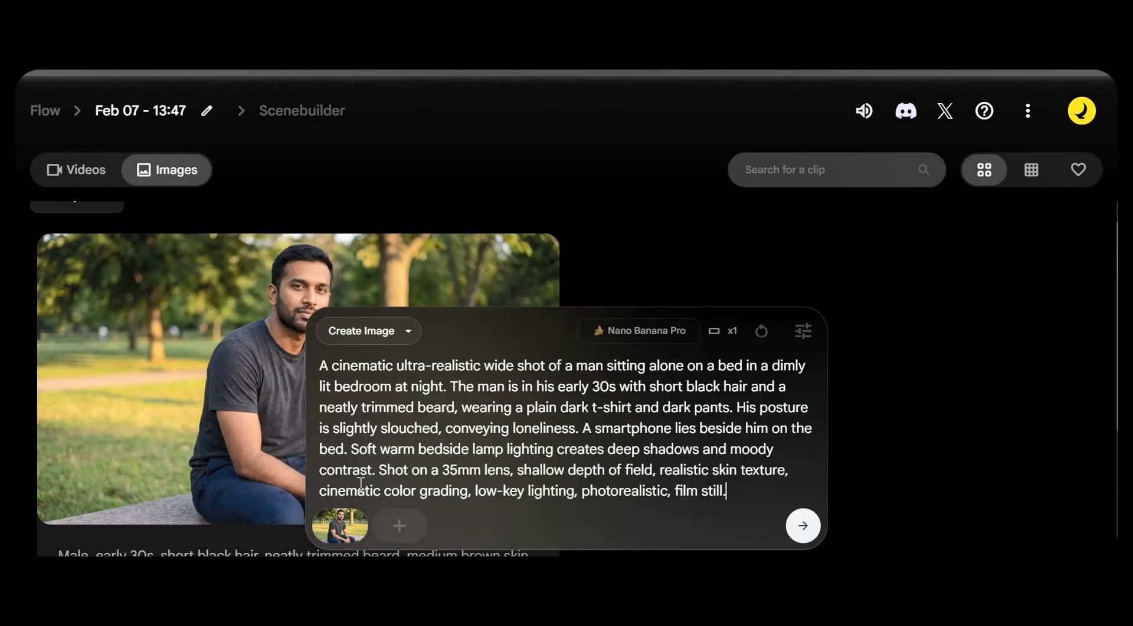
left_click(800, 531)
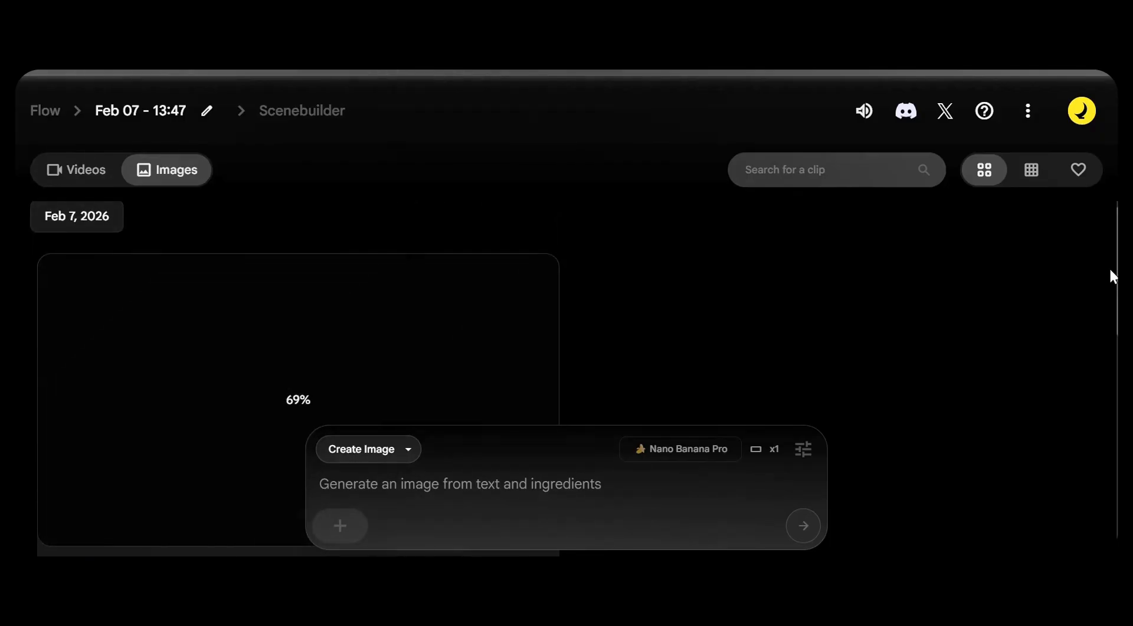
scroll(1110, 277, "down", 1)
scroll(1114, 334, "up", 1)
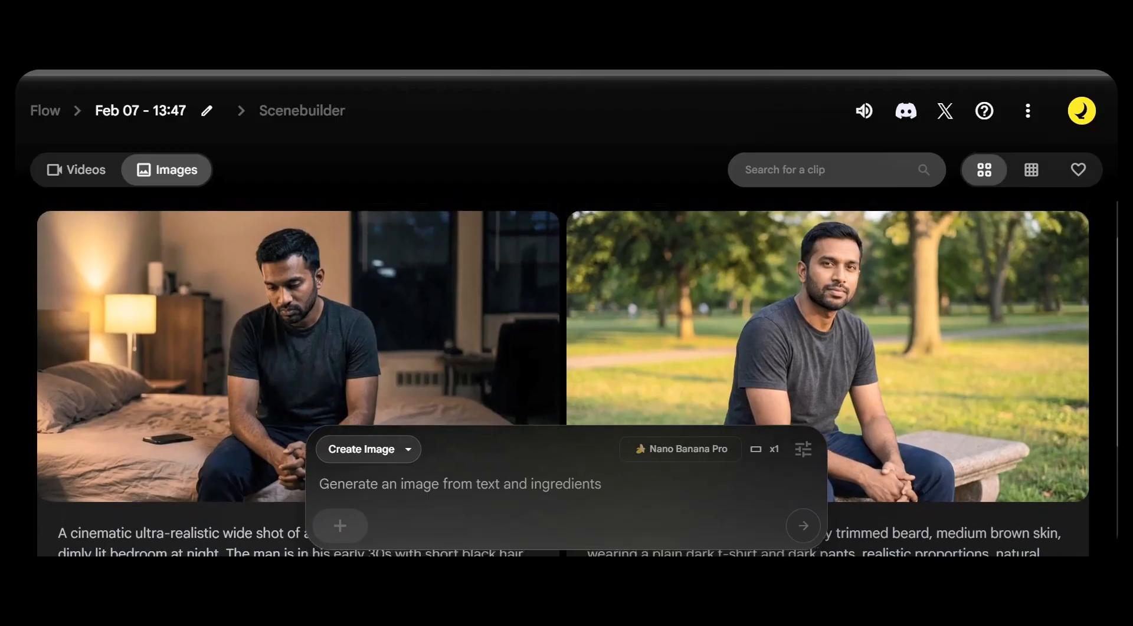
Add both the park portrait and the bedroom image to the new prompt as references
mouse_move(470, 264)
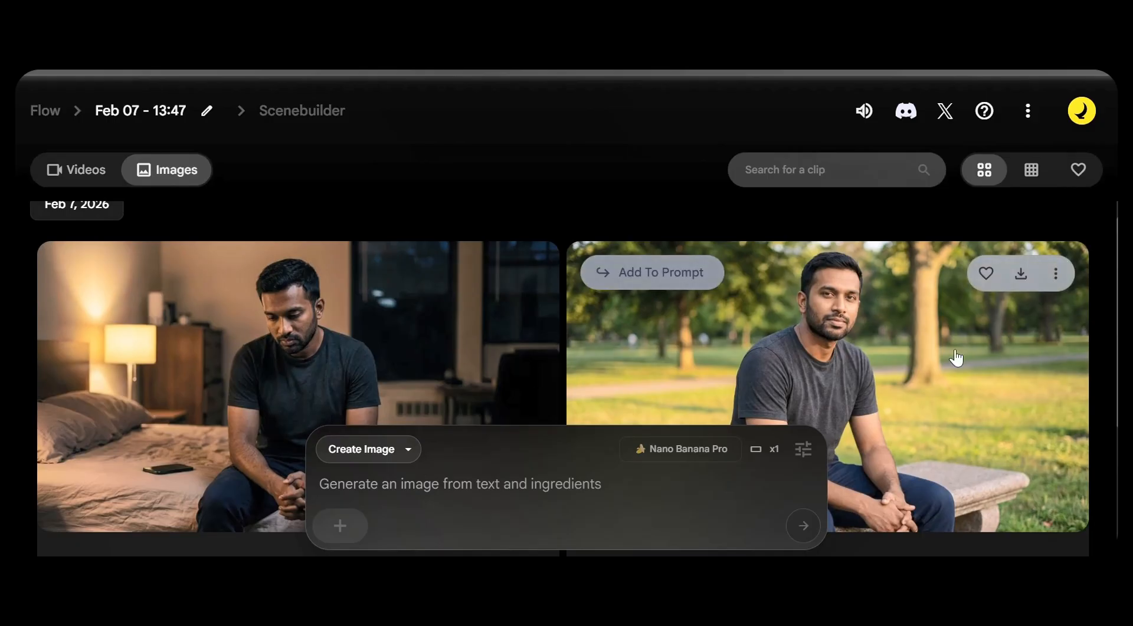
left_click(659, 283)
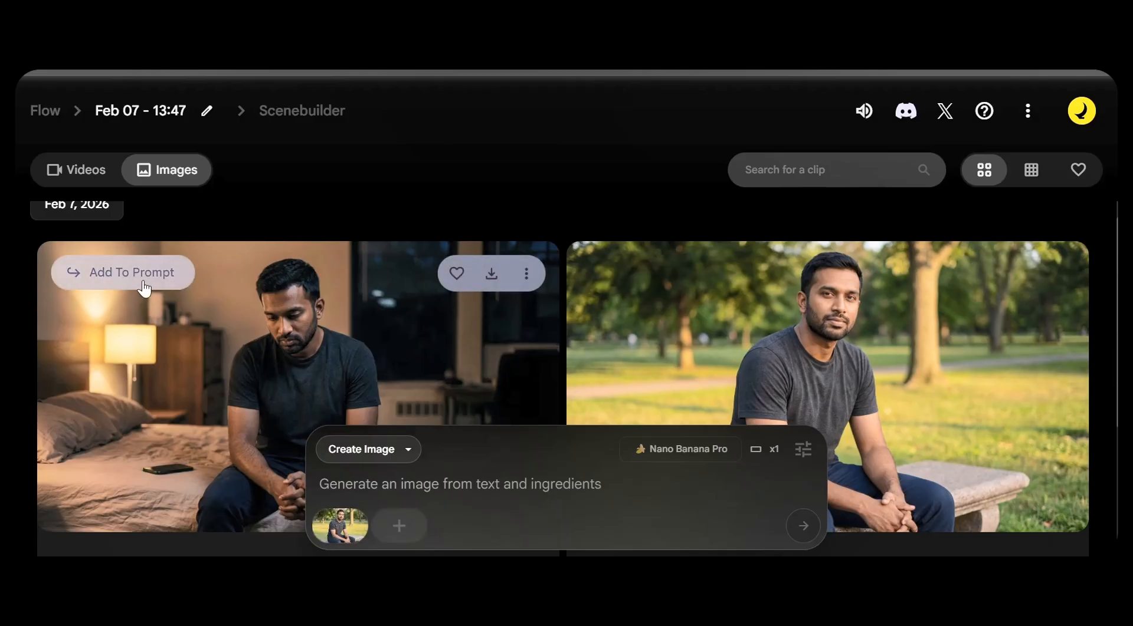
left_click(144, 283)
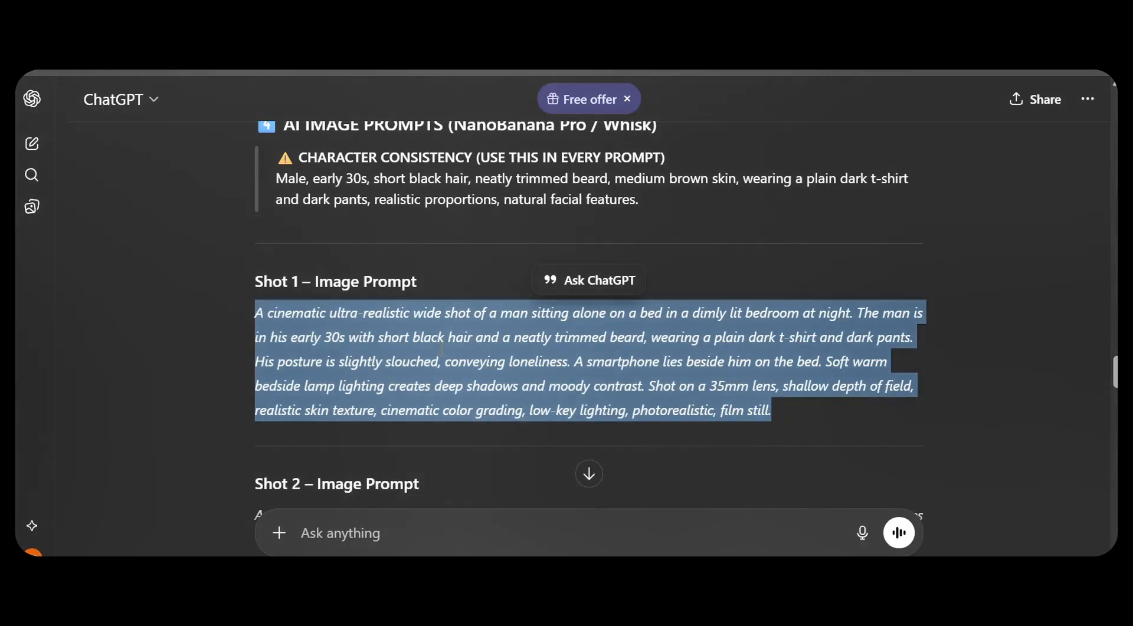
Copy the full Shot 2 image prompt from the ChatGPT conversation and return to the Flow project
left_click(434, 349)
scroll(434, 348, "down", 5)
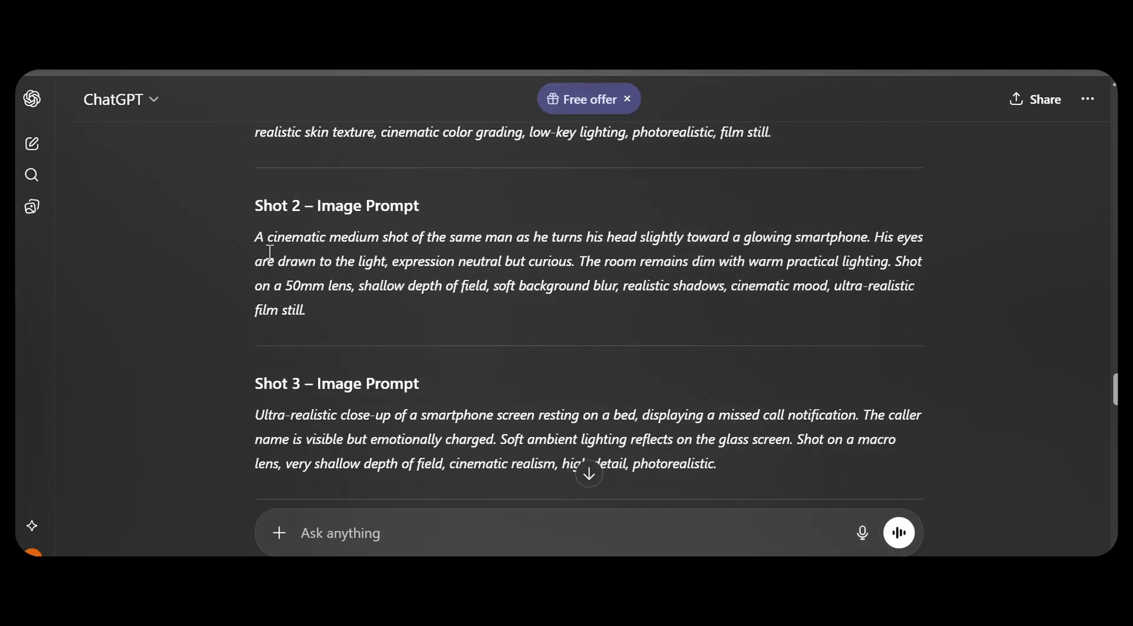
left_click_drag(252, 237, 356, 312)
key("ctrl+c")
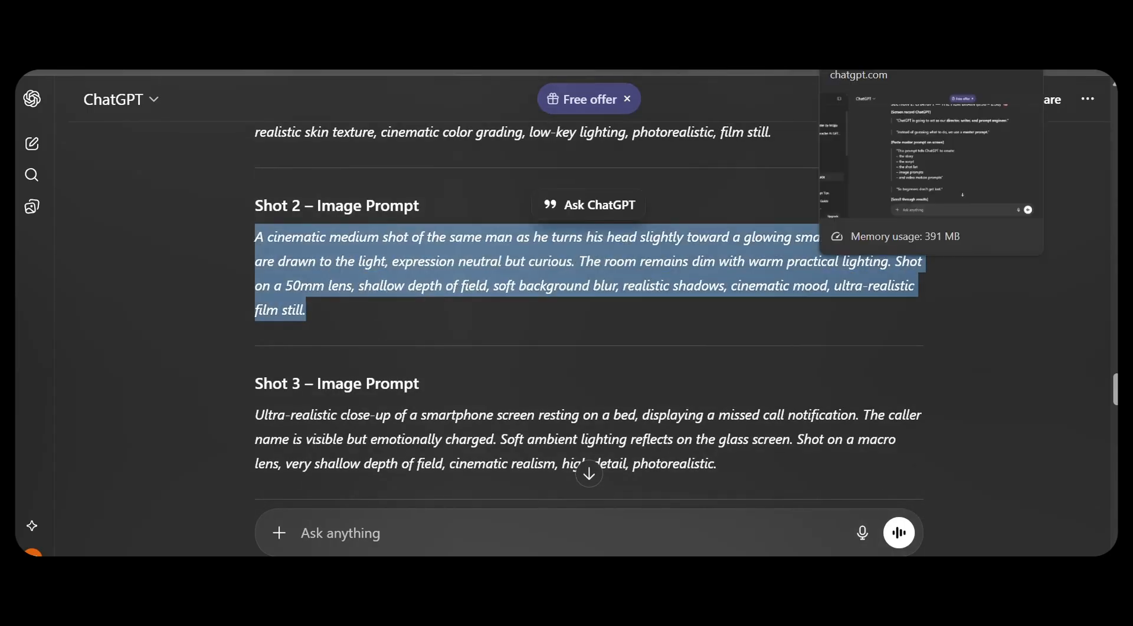
left_click(289, 29)
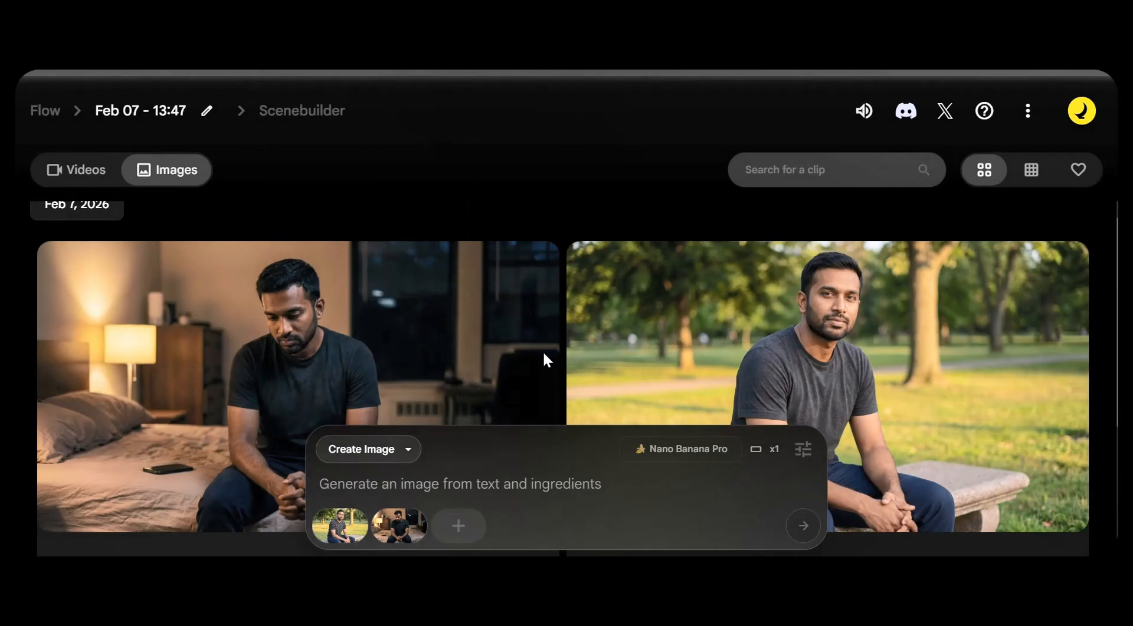
Generate the Shot 2 image from the copied prompt, with the park portrait and the bedroom image as references
left_click(411, 485)
key("ctrl+v")
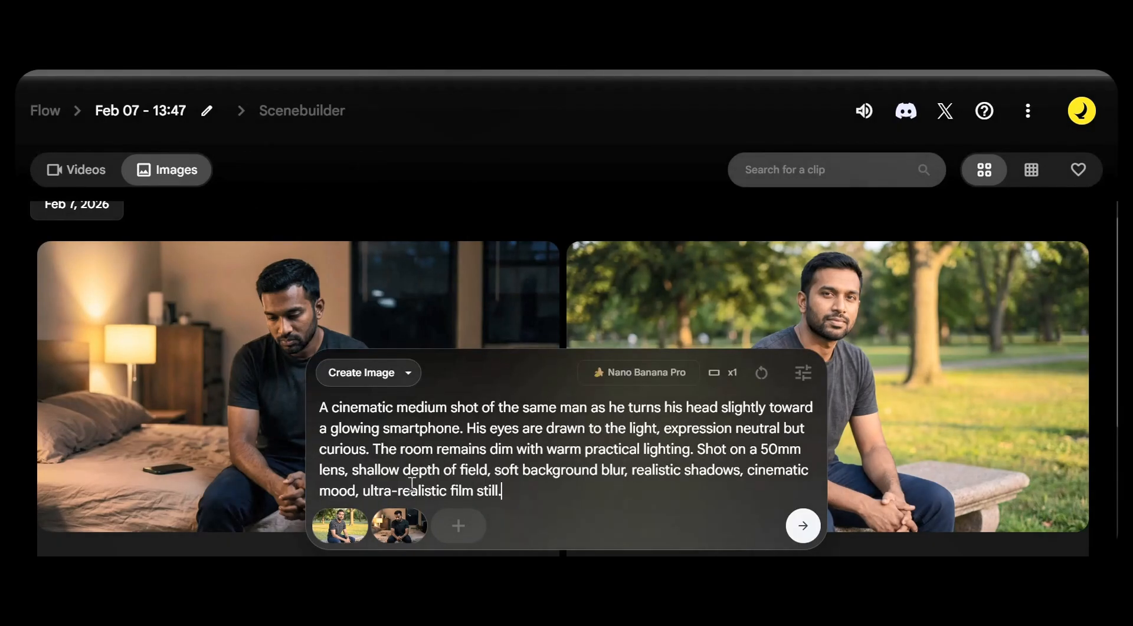
key("Return")
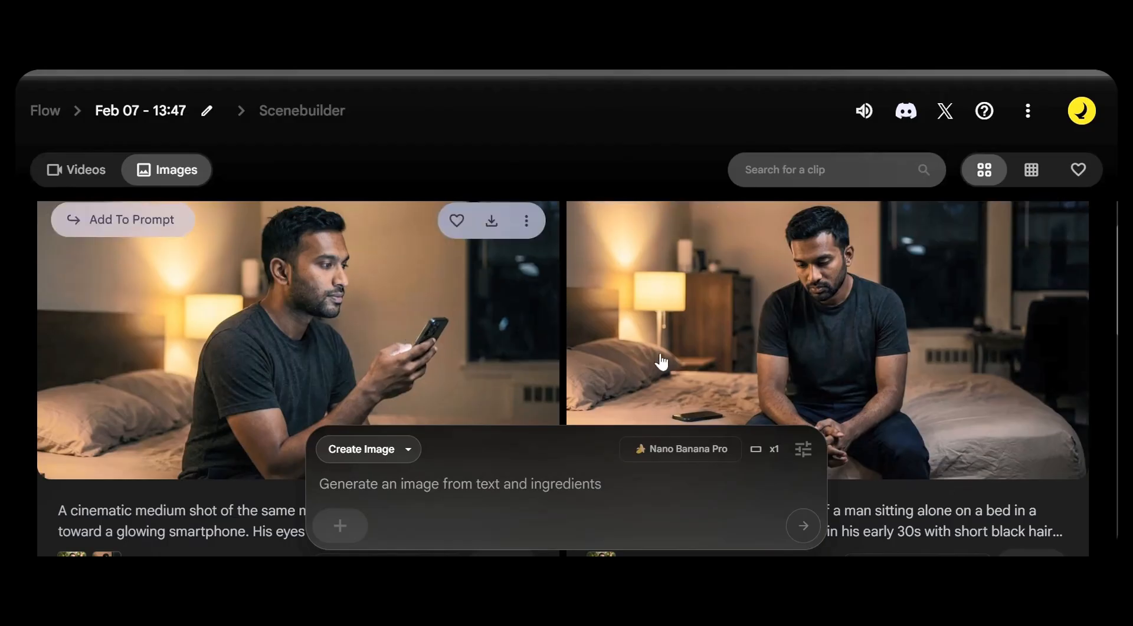
Add the image of the man looking at his phone and the park portrait to the new prompt as references
left_click(105, 221)
scroll(108, 358, "down", 5)
left_click(108, 358)
scroll(828, 453, "up", 2)
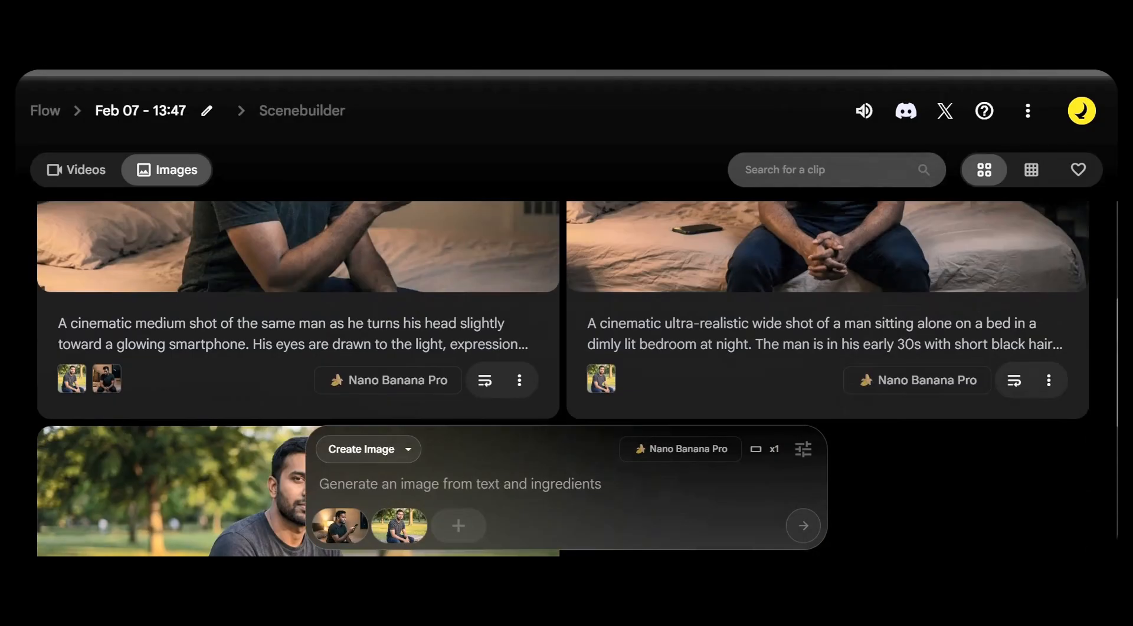
Copy the full Shot 3 image prompt from the ChatGPT conversation
left_click(909, 35)
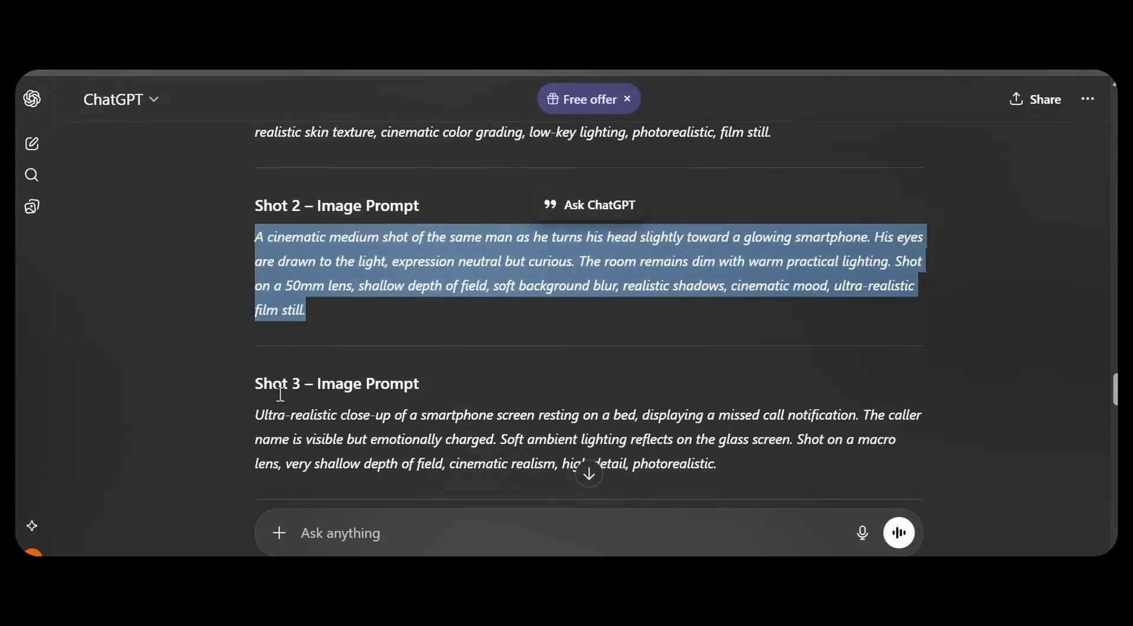
left_click_drag(256, 414, 617, 484)
left_click(729, 481)
left_click_drag(729, 481, 770, 478)
key("ctrl+c")
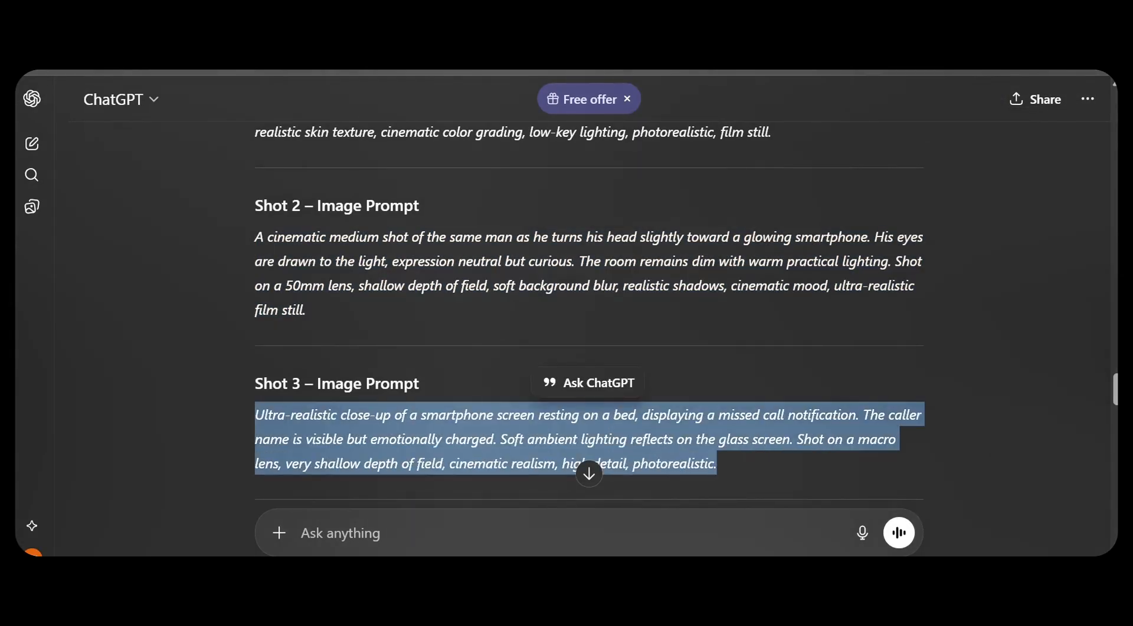
Return to Flow and generate the Shot 3 missed-call phone close-up from the copied prompt
left_click(236, 36)
left_click(525, 509)
key("ctrl+v")
key("Return")
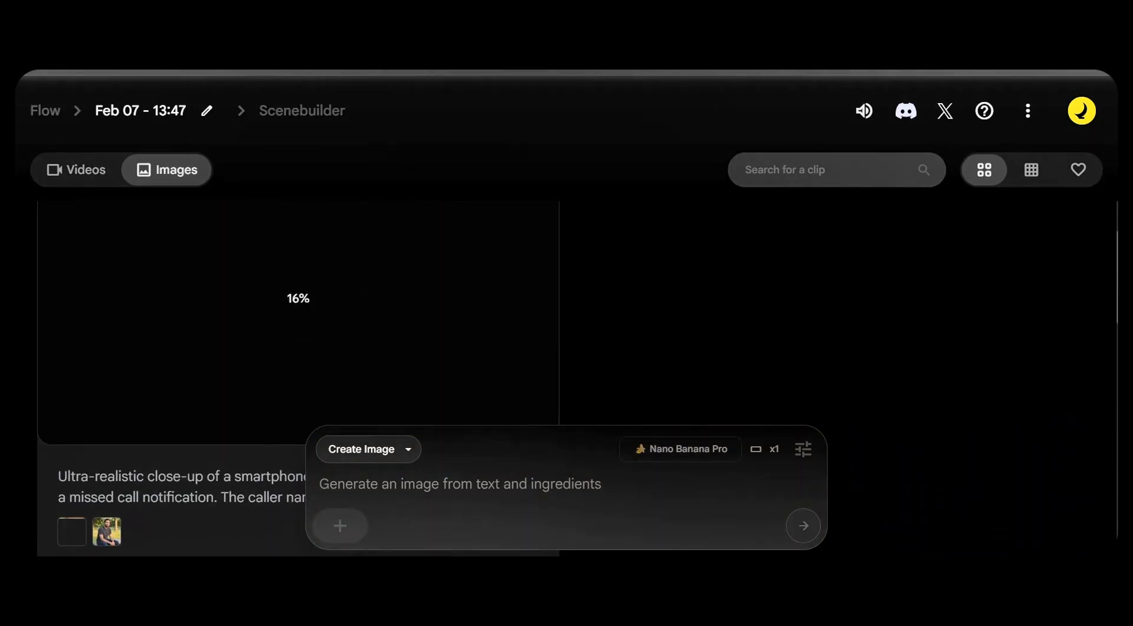
scroll(563, 330, "down", 5)
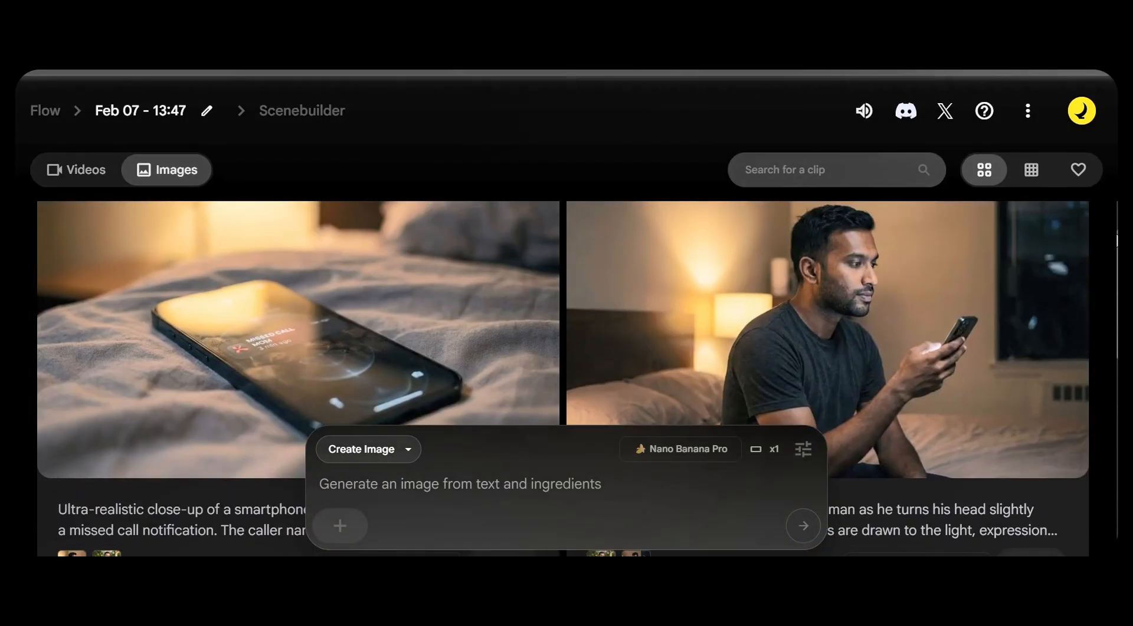
scroll(359, 384, "up", 2)
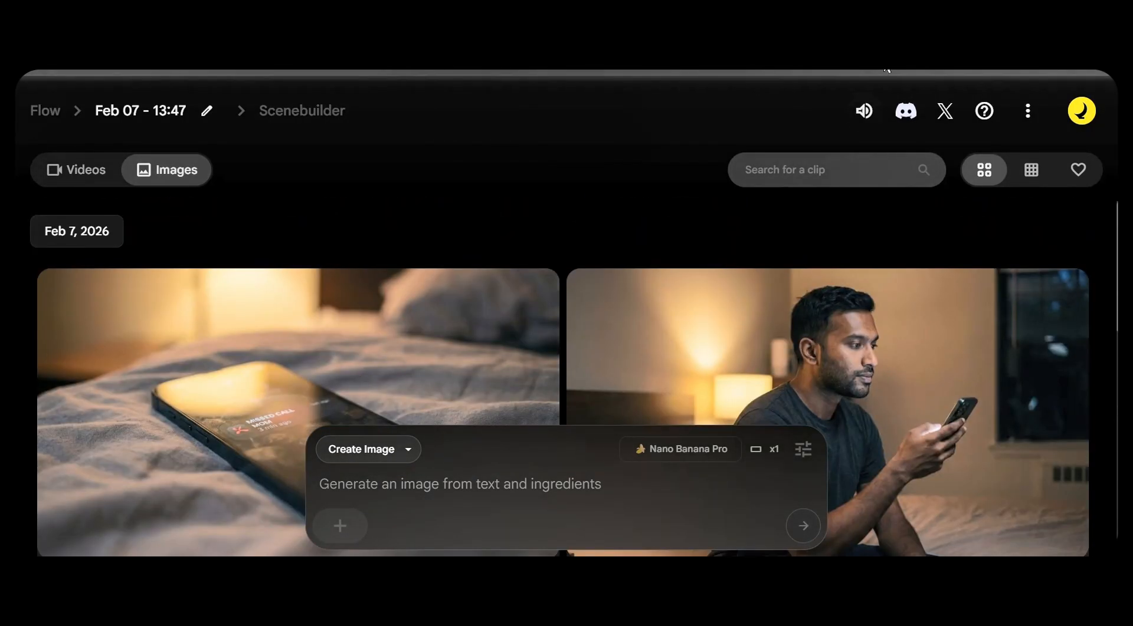
Copy the full Shot 4 image prompt from the ChatGPT conversation and return to the Flow project
left_click(884, 67)
scroll(405, 326, "down", 6)
left_click_drag(254, 184, 628, 240)
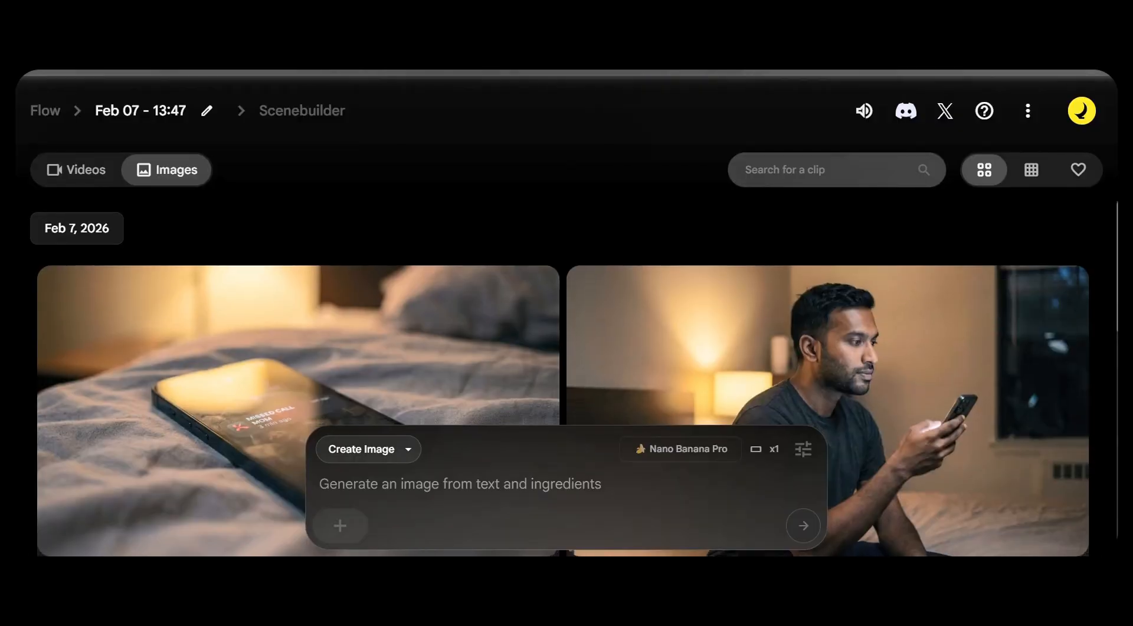
Add the phone close-up, the park portrait and the Shot 1 bedroom image to the new prompt as references
scroll(564, 311, "down", 1)
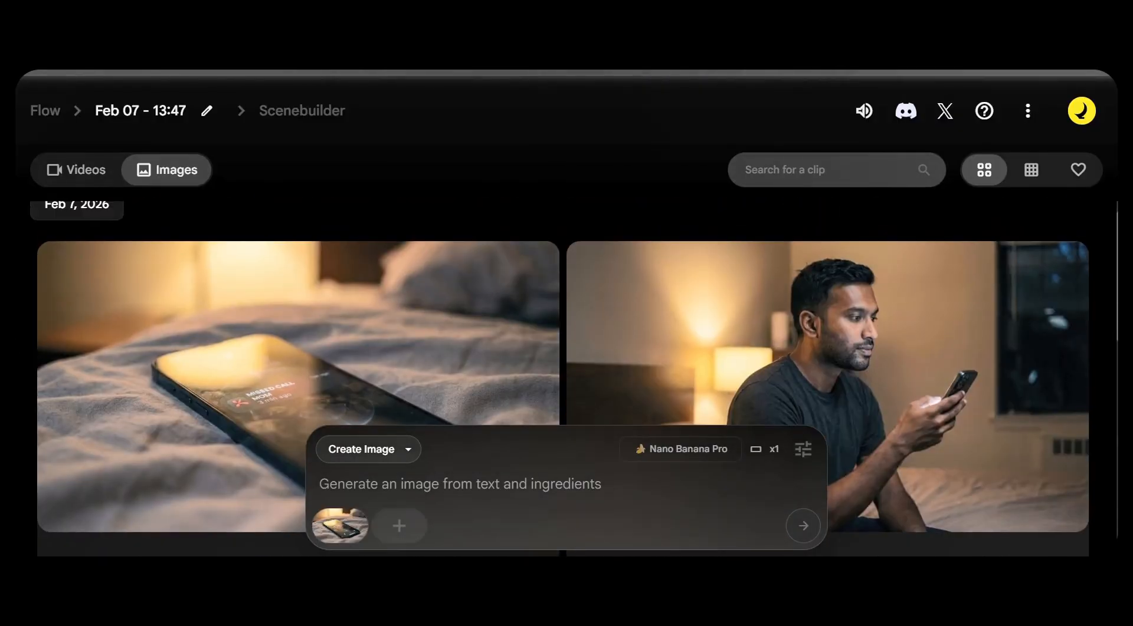
scroll(828, 377, "down", 7)
left_click(654, 232)
scroll(828, 389, "up", 7)
scroll(354, 378, "down", 6)
left_click(127, 317)
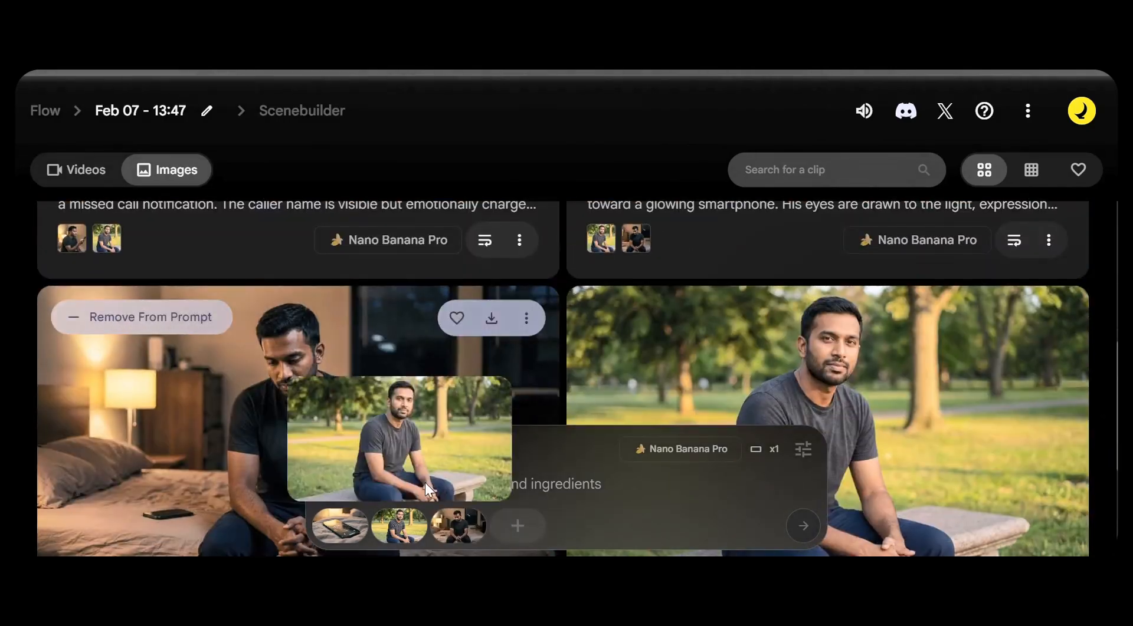
Generate the Shot 4 face close-up from the copied prompt with the three reference images
key("ctrl+v")
key("Return")
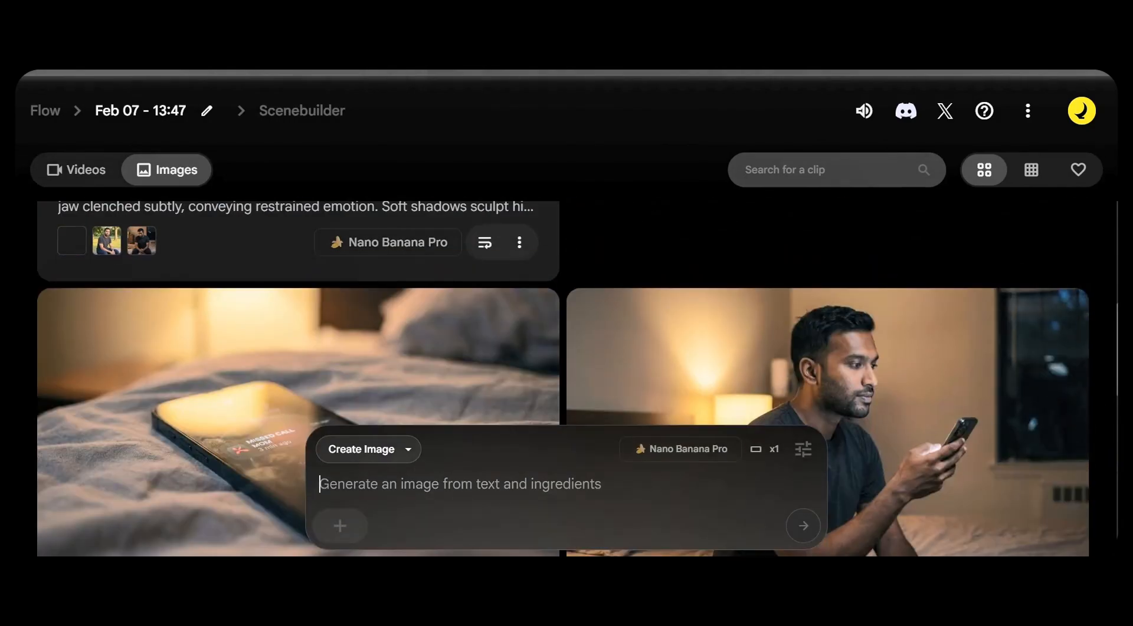
scroll(565, 378, "down", 7)
left_click_drag(1109, 519, 1115, 254)
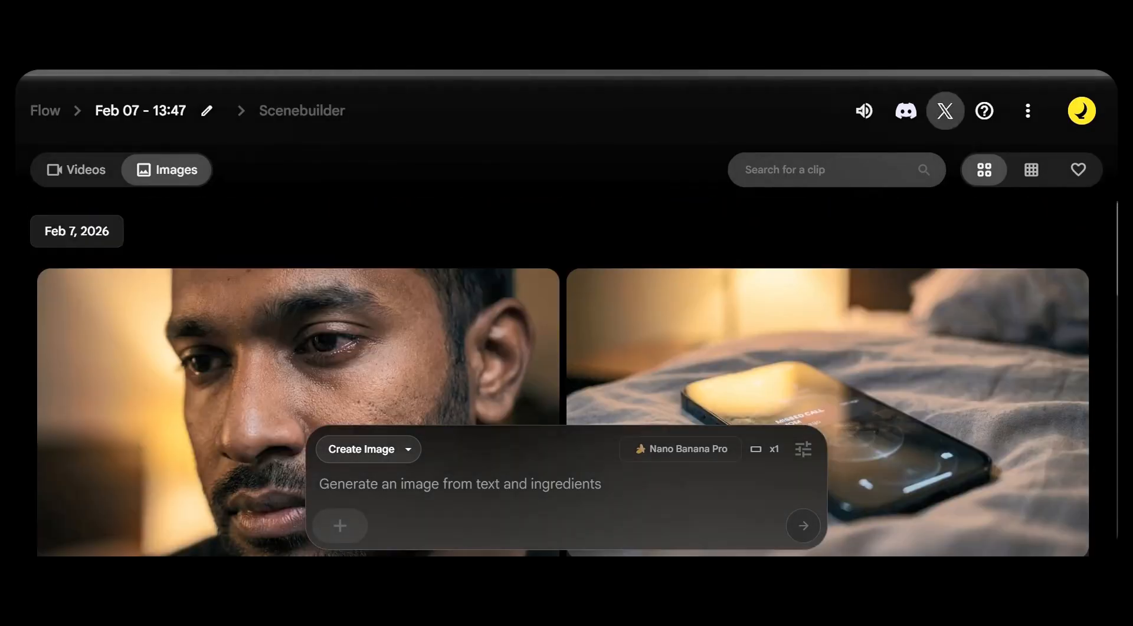
Copy the full Shot 5 image prompt from the ChatGPT conversation and go back to Flow
key("alt+Tab")
left_click_drag(255, 340, 516, 402)
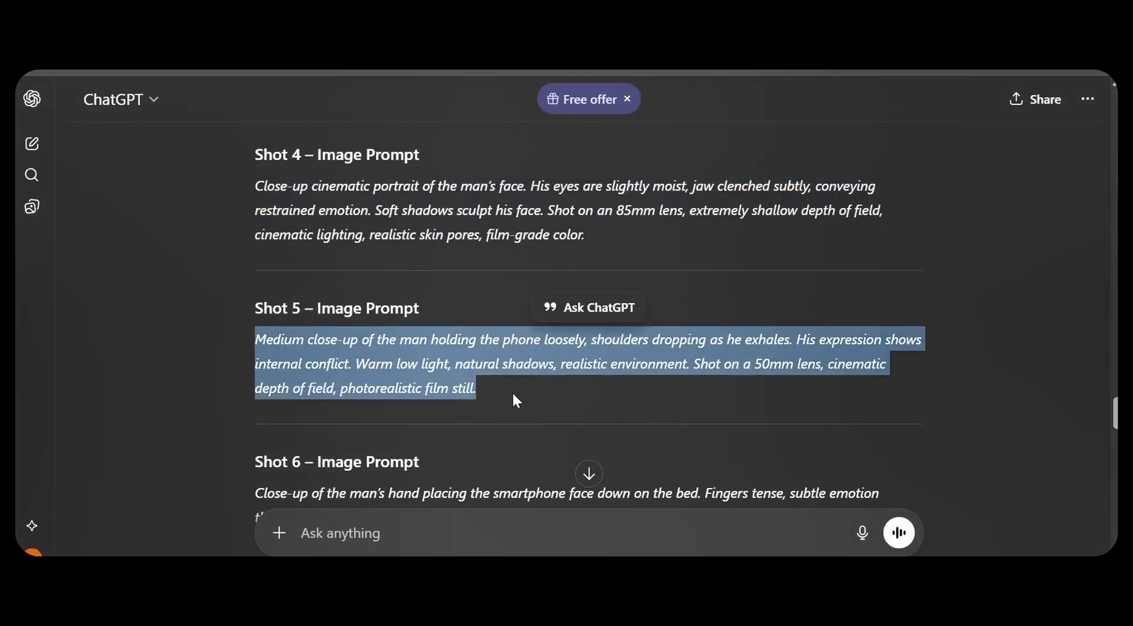
left_click(517, 401)
left_click_drag(254, 343, 507, 416)
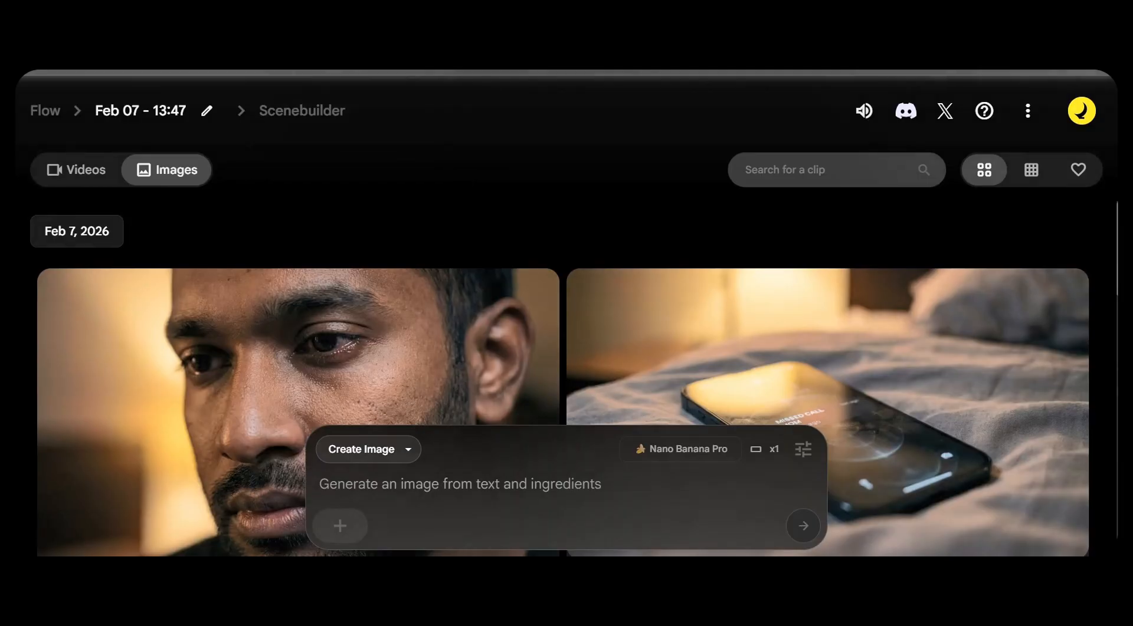
Add the park portrait, the Shot 1 bedroom image and the missed-call phone close-up as references for Shot 5
scroll(563, 378, "down", 5)
scroll(564, 378, "down", 3)
scroll(182, 397, "down", 2)
left_click(183, 396)
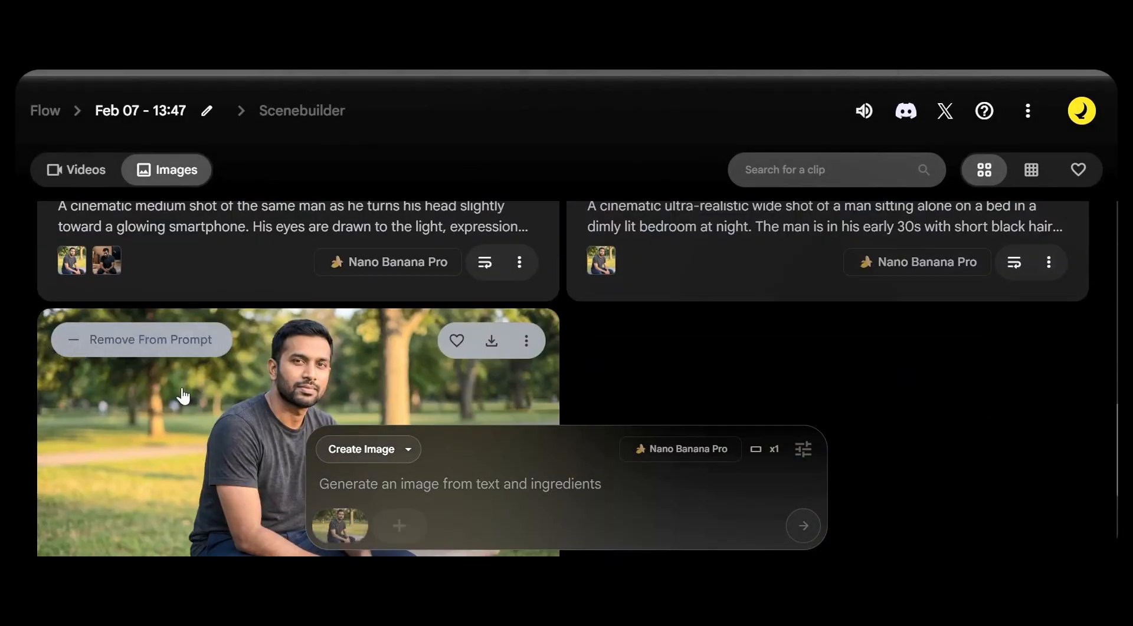
scroll(563, 384, "up", 6)
left_click(864, 401)
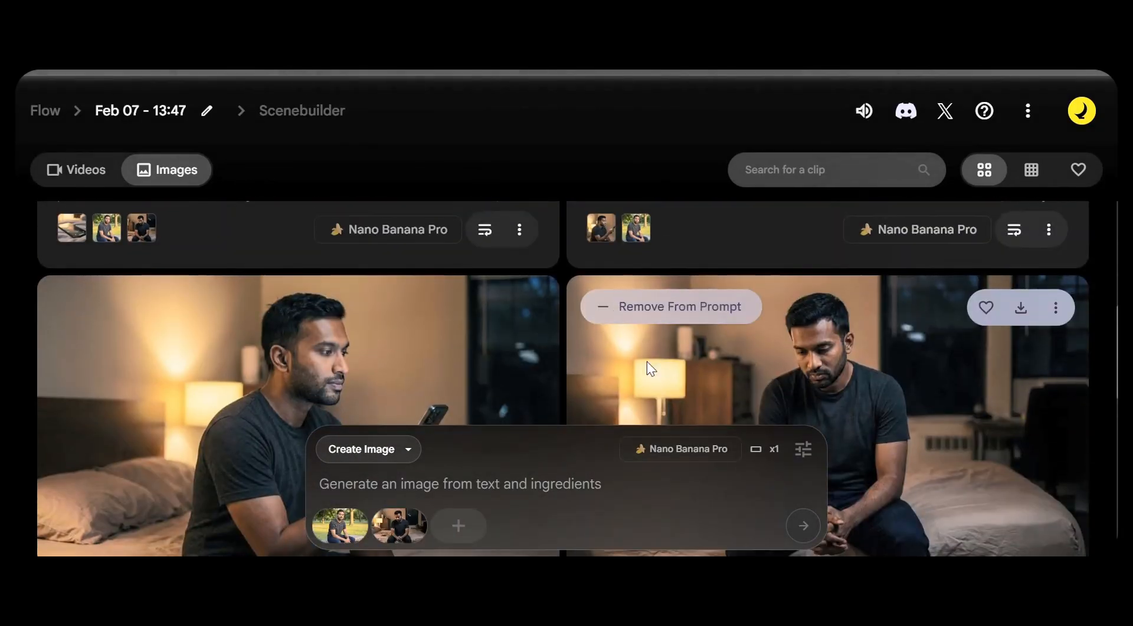
scroll(657, 354, "up", 6)
left_click(656, 269)
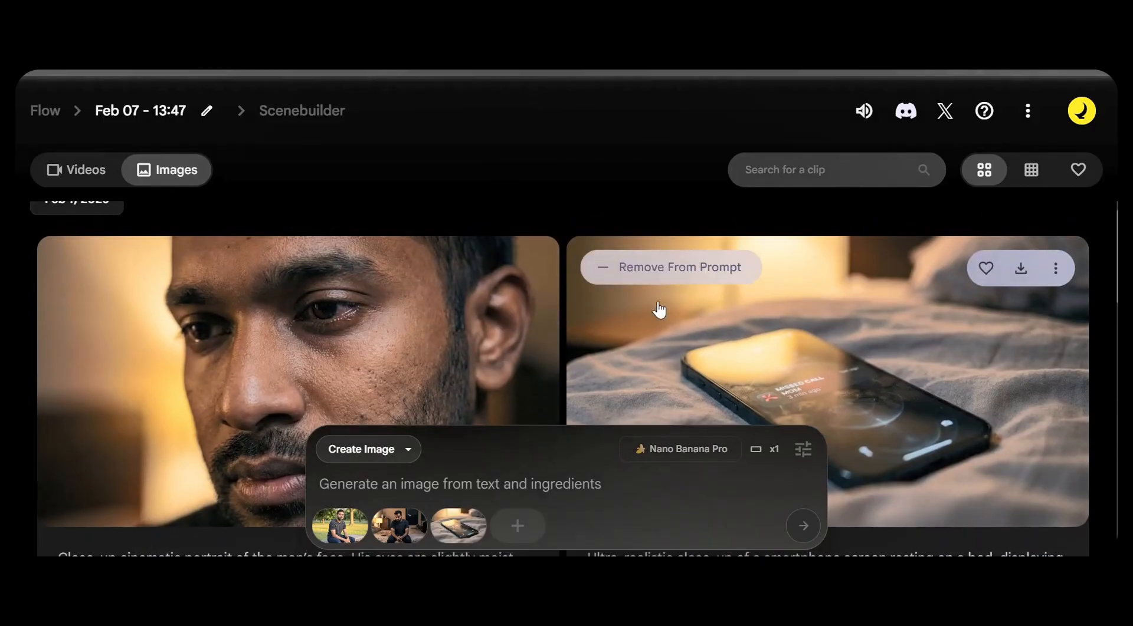
Generate the Shot 5 image of the man holding the phone loosely from the copied prompt
left_click(530, 493)
key("ctrl+v")
key("Return")
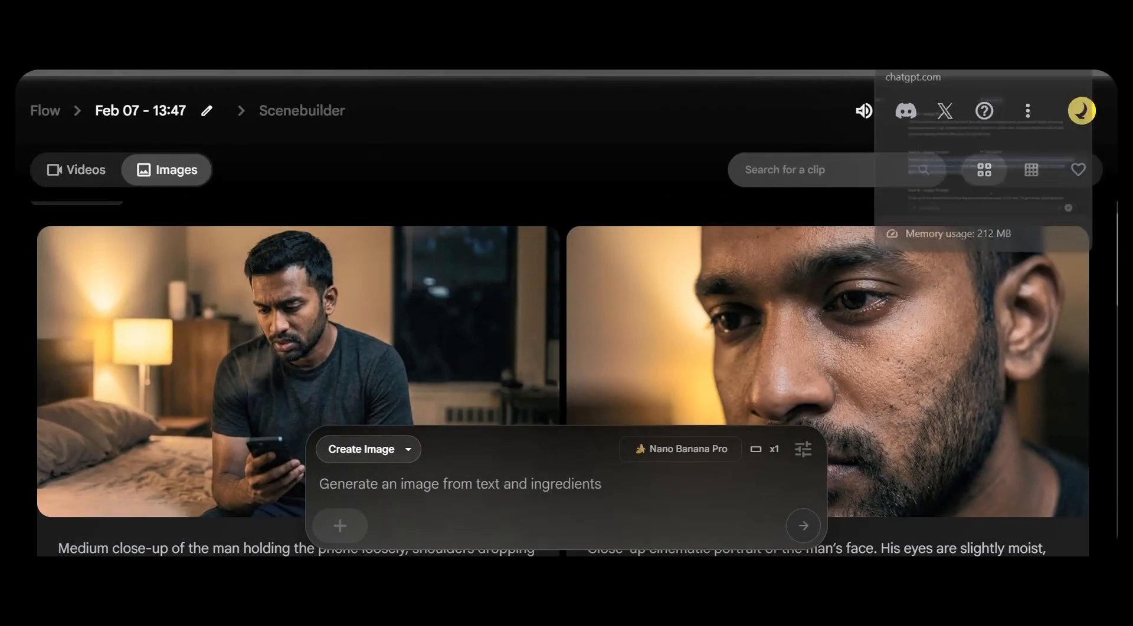
Copy the Shot 6 image prompt from ChatGPT and add the Shot 5 image as a reference in Flow
left_click(915, 37)
left_click(373, 363)
scroll(373, 363, "down", 2)
triple_click(373, 437)
key("ctrl+Tab")
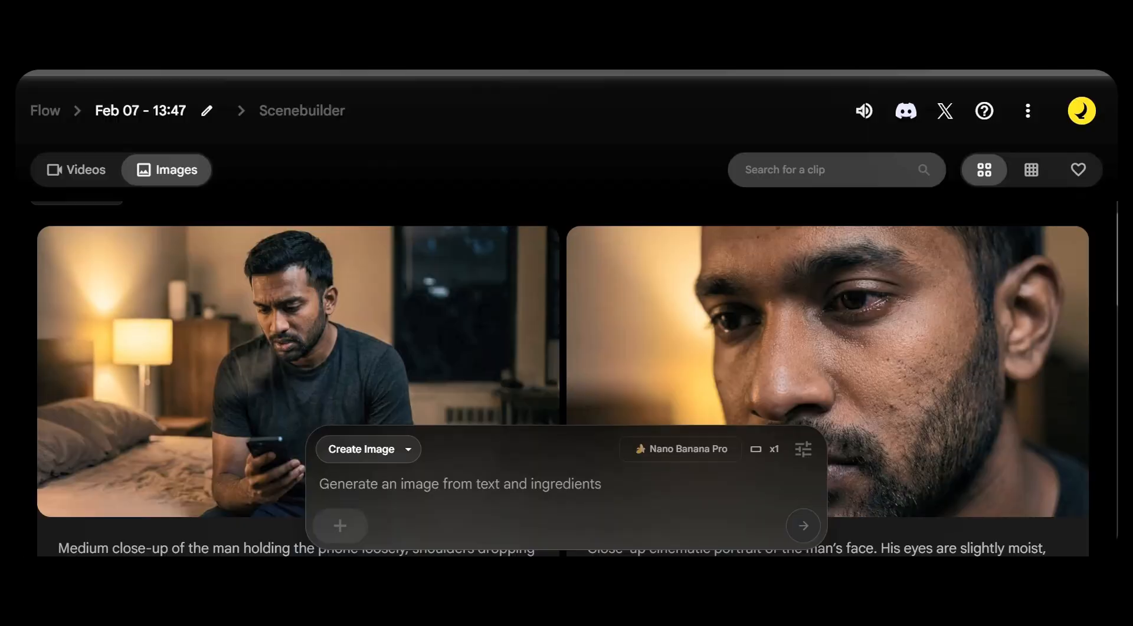
left_click(136, 265)
left_click(339, 528)
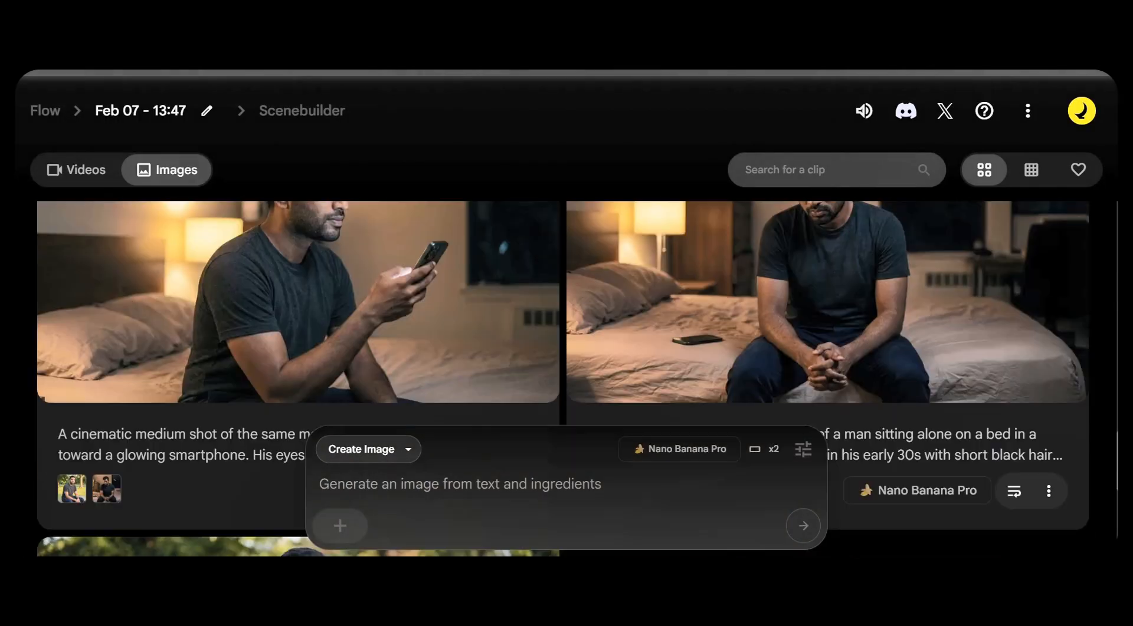
Download the Shot 1 bedroom image and the Shot 2 image of the man looking at his phone in 1K
scroll(562, 377, "down", 7)
scroll(563, 378, "up", 9)
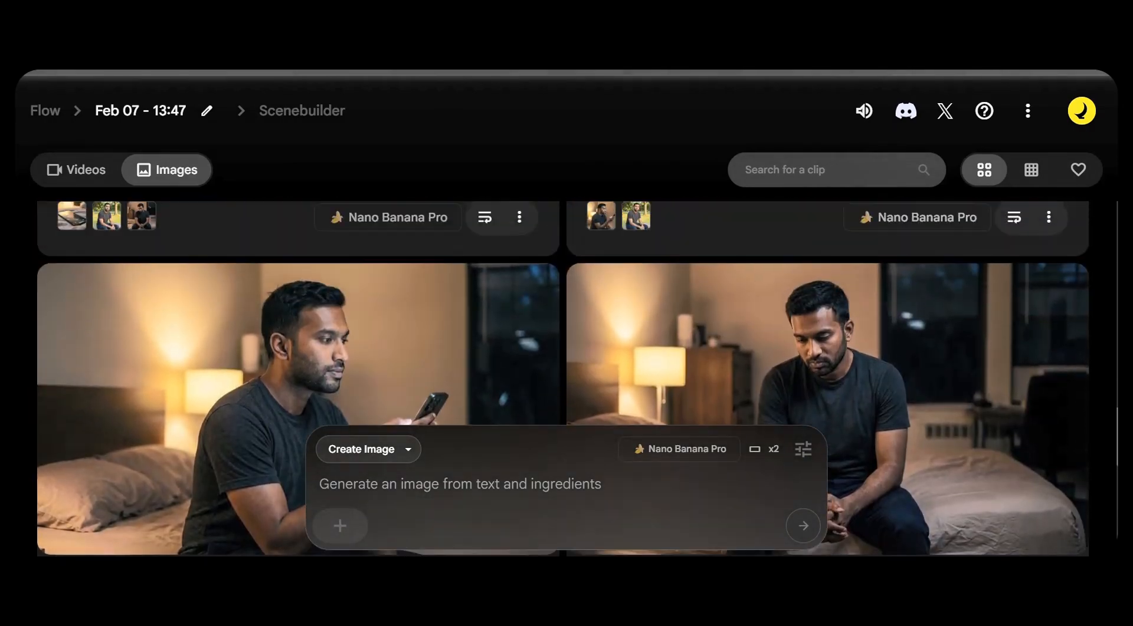
left_click(1020, 297)
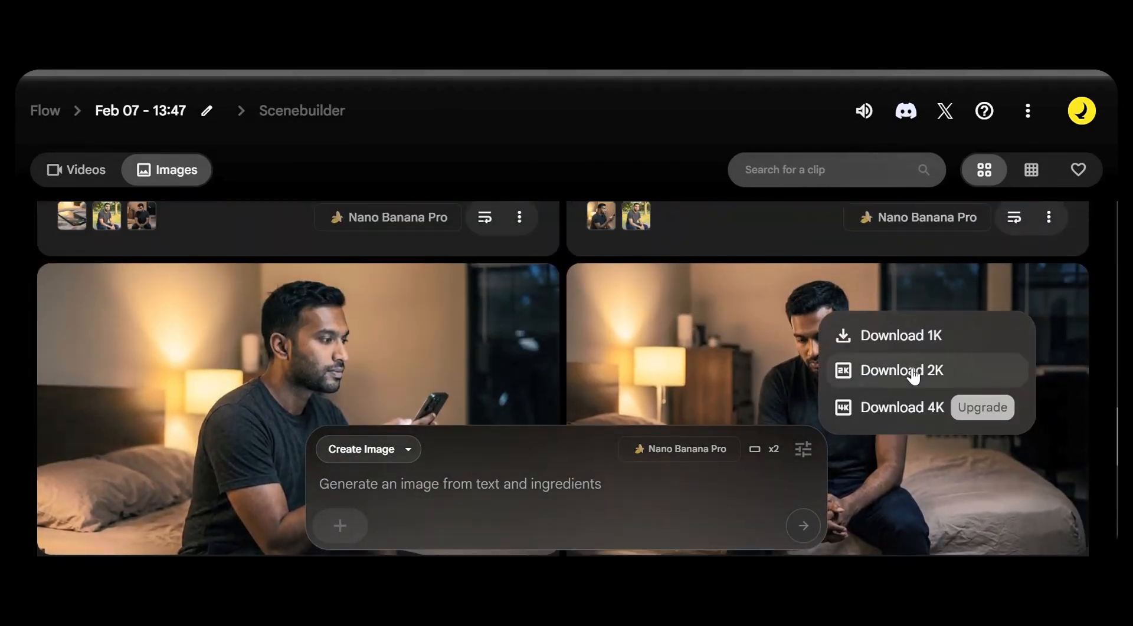
left_click(891, 348)
left_click(493, 296)
left_click(425, 338)
scroll(1108, 366, "up", 4)
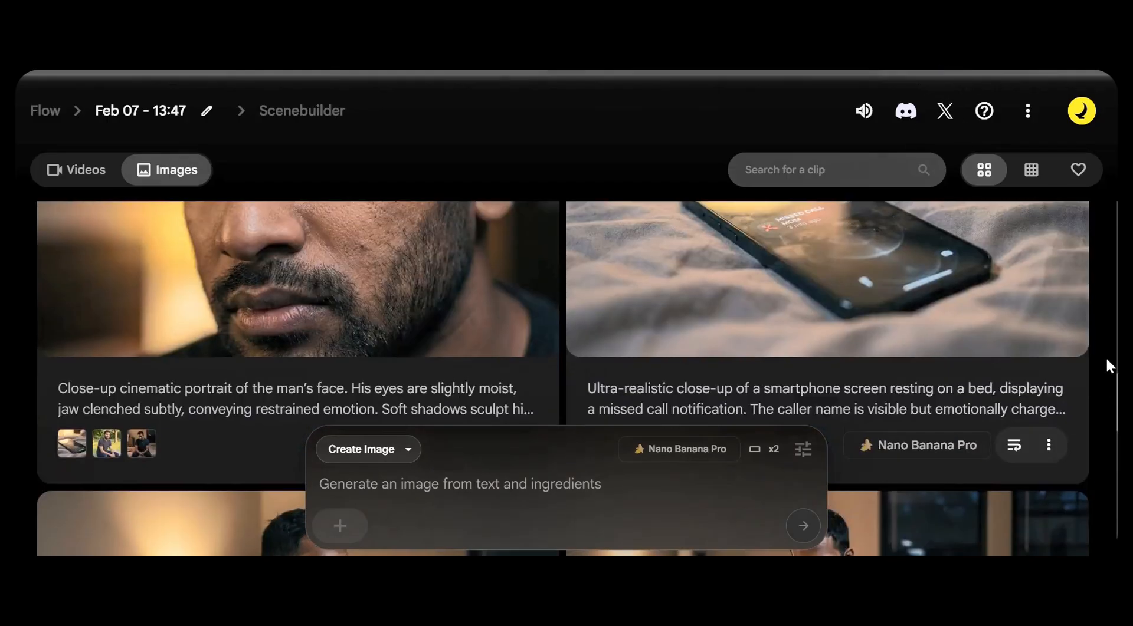
Download the face close-up, the man holding the phone loosely and the hand placing the phone down, all in 1K
scroll(1107, 361, "down", 4)
left_click(489, 298)
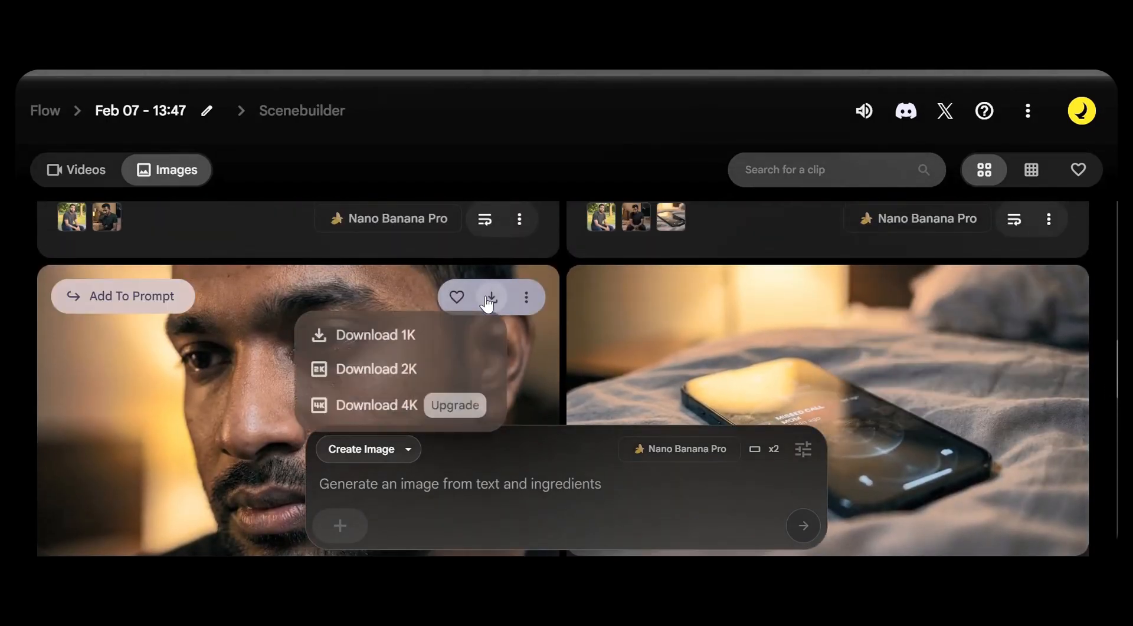
left_click(389, 336)
scroll(1109, 308, "down", 3)
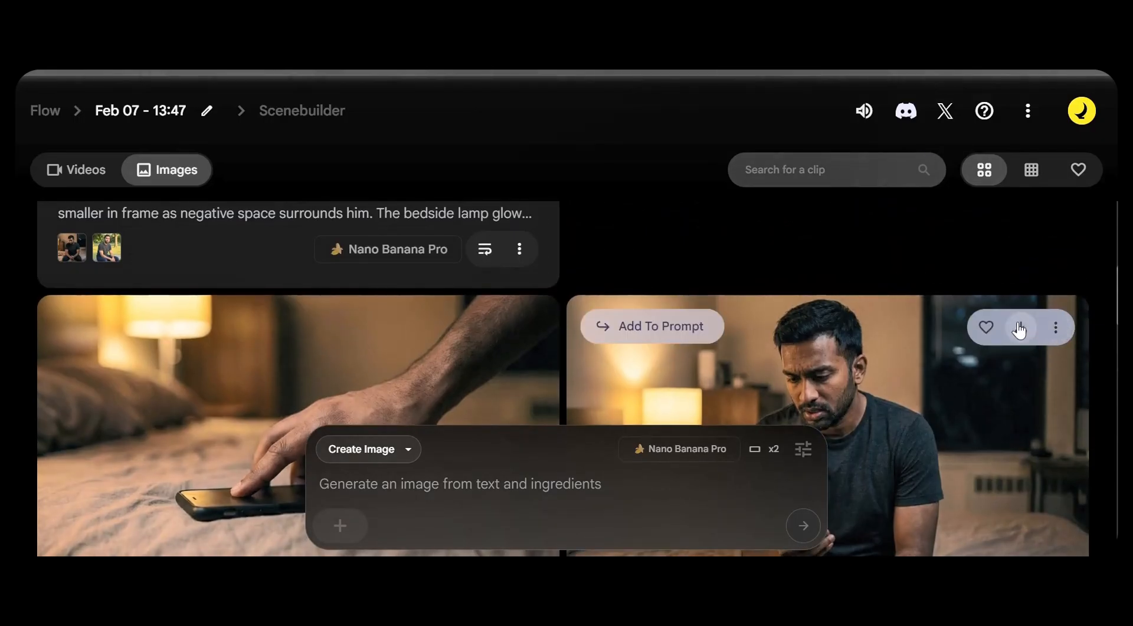
left_click(1014, 328)
left_click(935, 364)
left_click(491, 328)
left_click(401, 369)
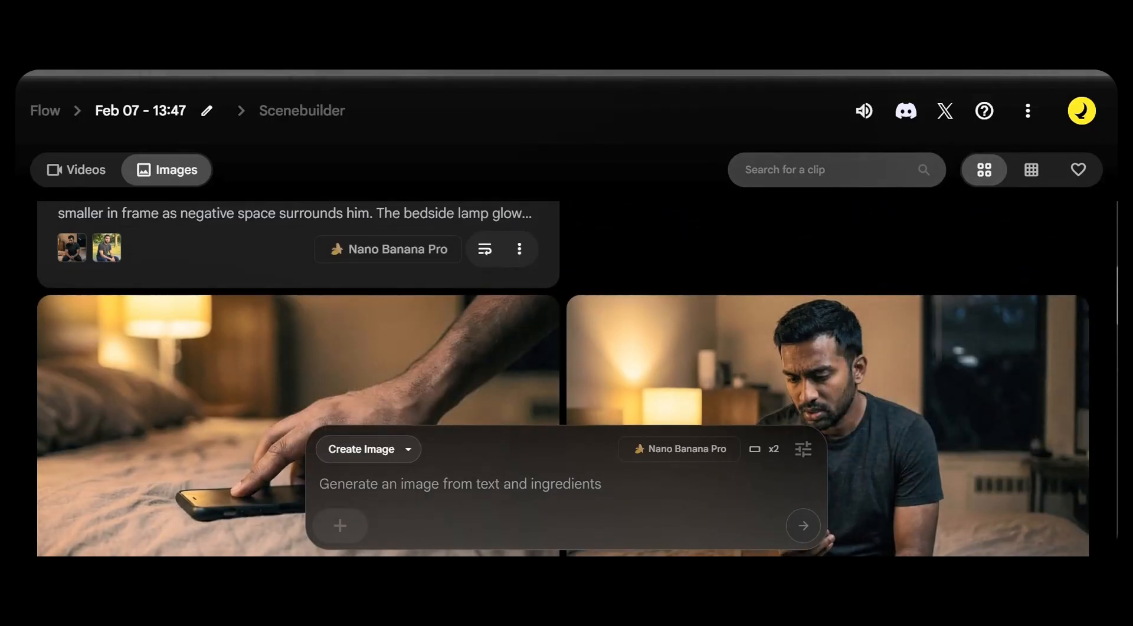
Download the wide bedroom shot in 1K and dismiss the list of finished downloads
scroll(1105, 260, "up", 5)
left_click(488, 300)
left_click(407, 334)
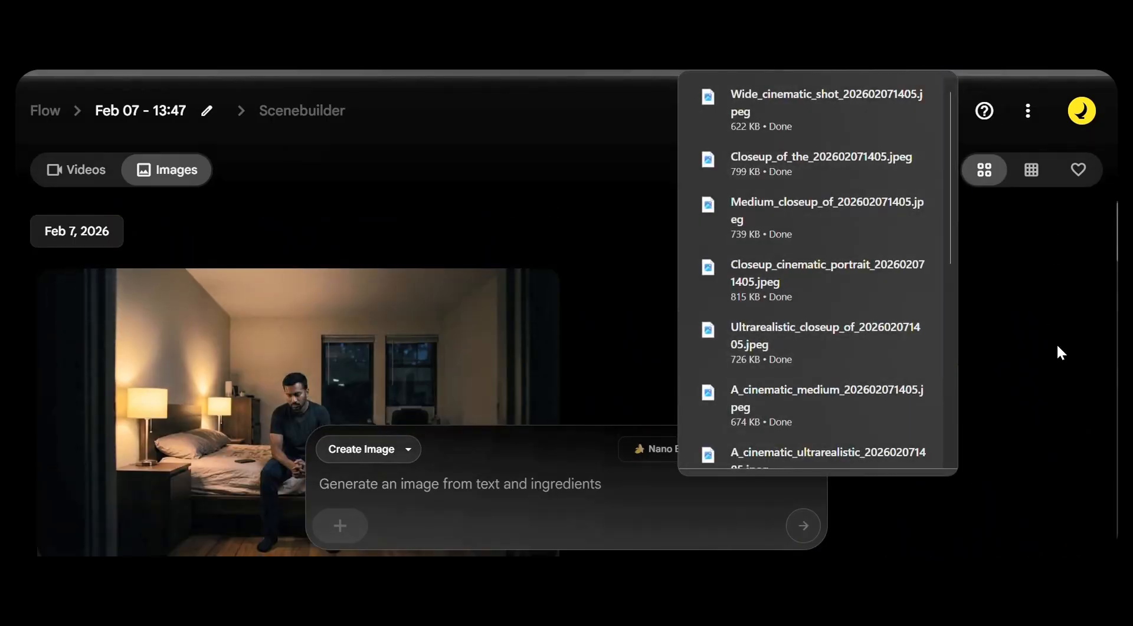
left_click(1057, 345)
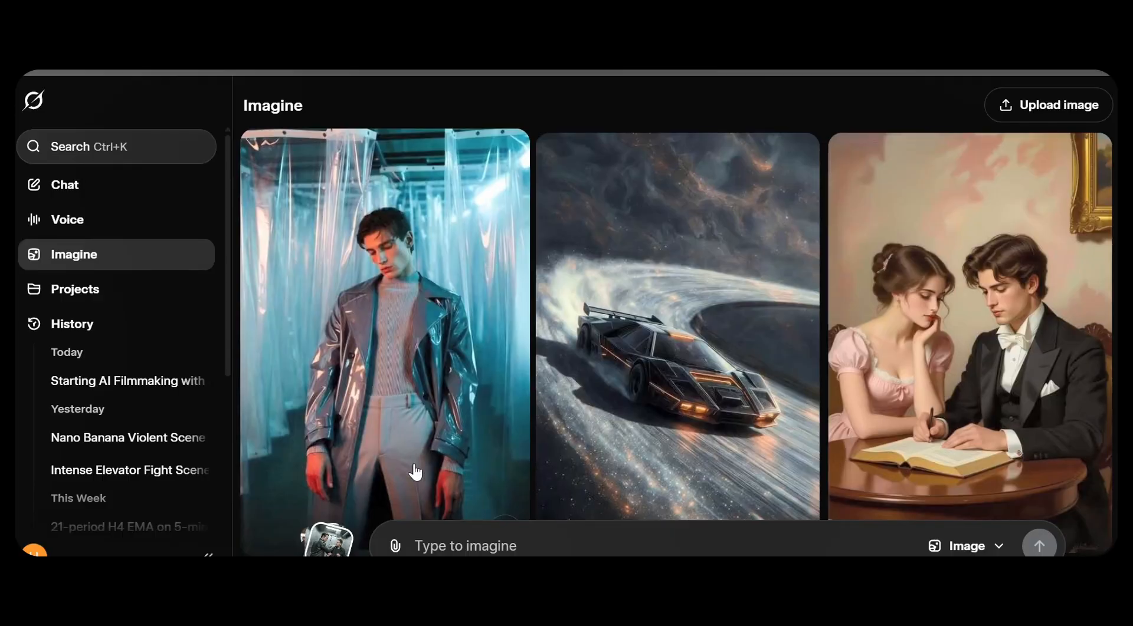
left_click(395, 545)
left_click(478, 362)
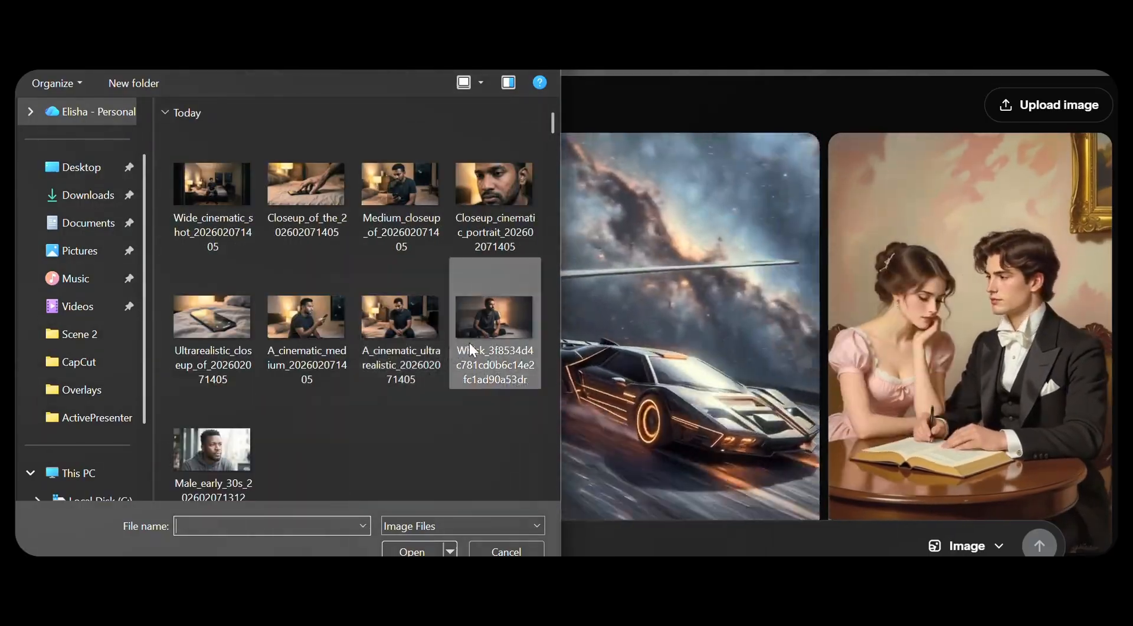
left_click(395, 337)
double_click(395, 338)
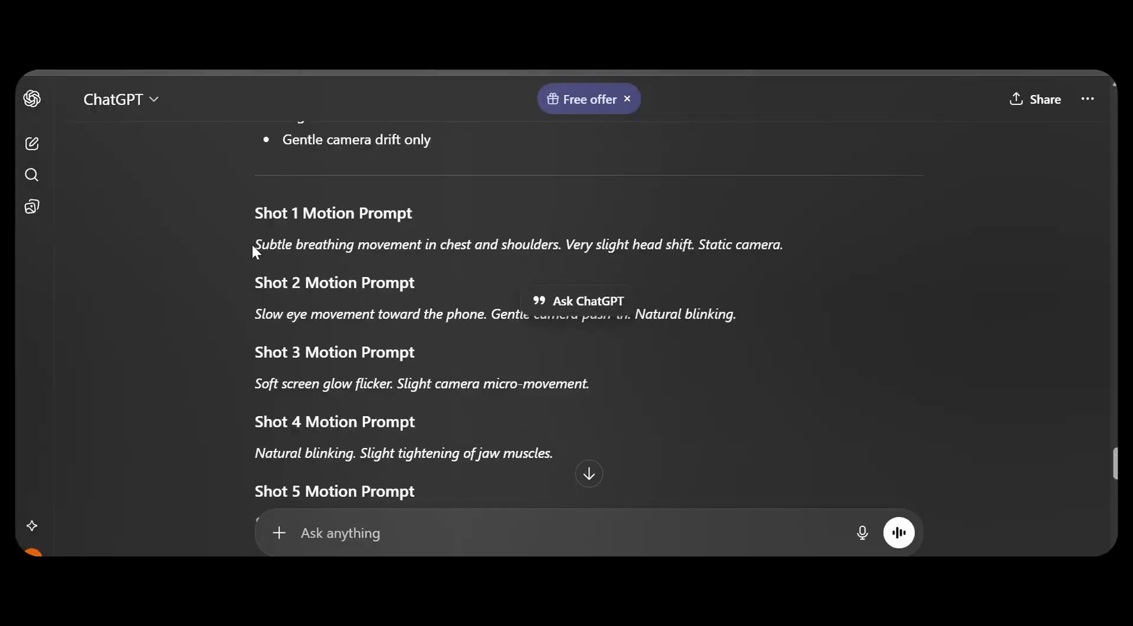
Copy the Shot 1 motion prompt from ChatGPT and generate a Grok video of the bedroom image with it
left_click_drag(252, 243, 726, 246)
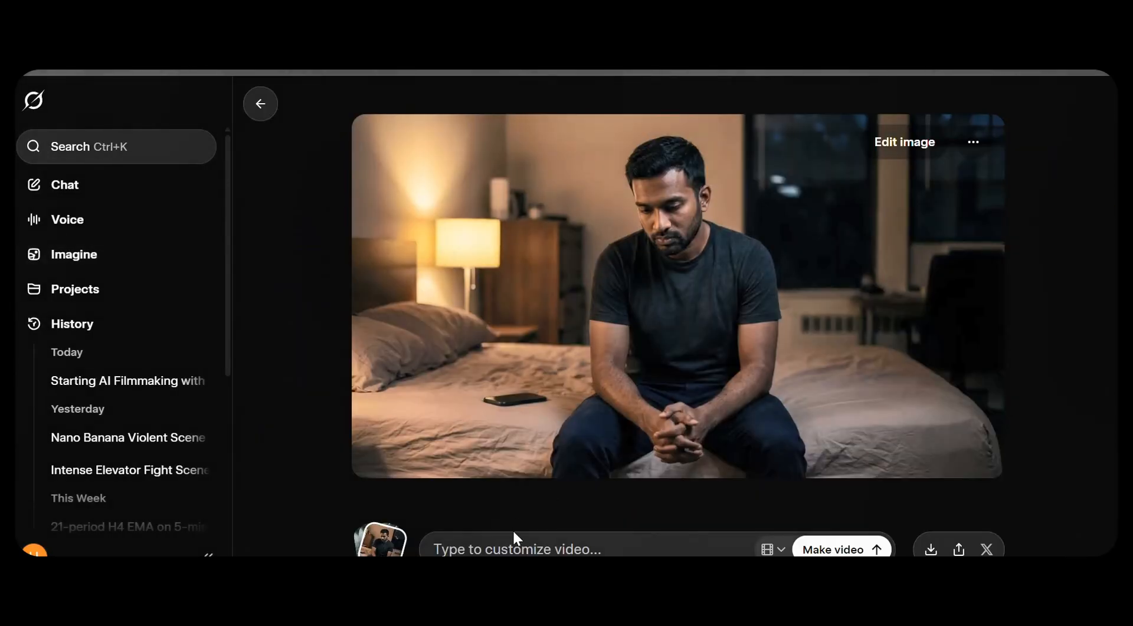
type("Subtle breathing movement in chest and shoulders. Very slight head shift. Static camera.")
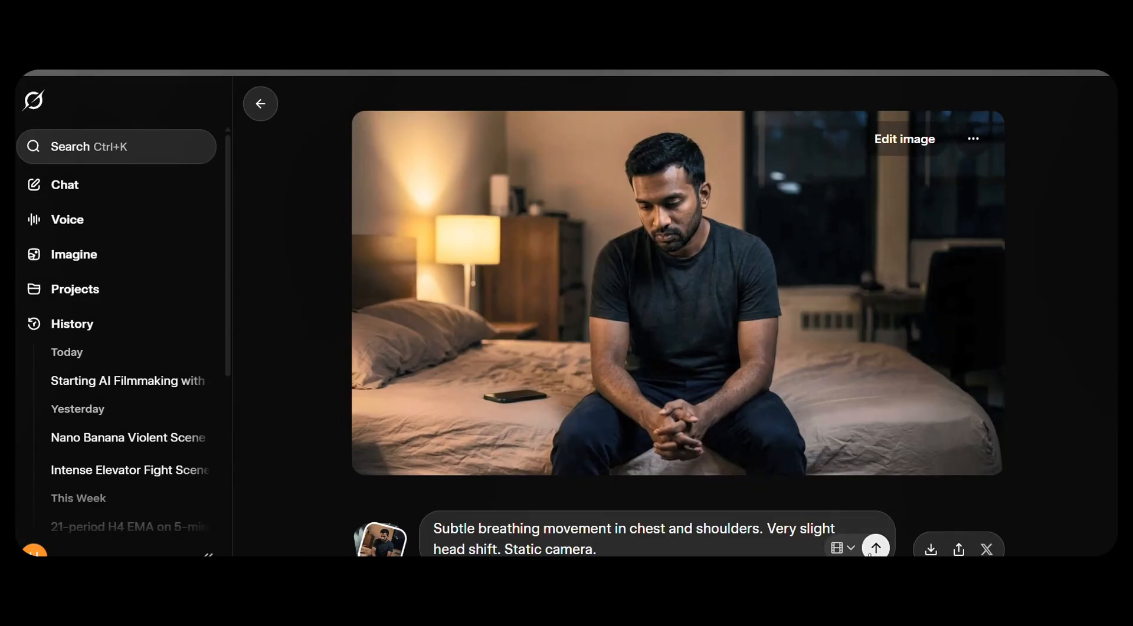
left_click(875, 548)
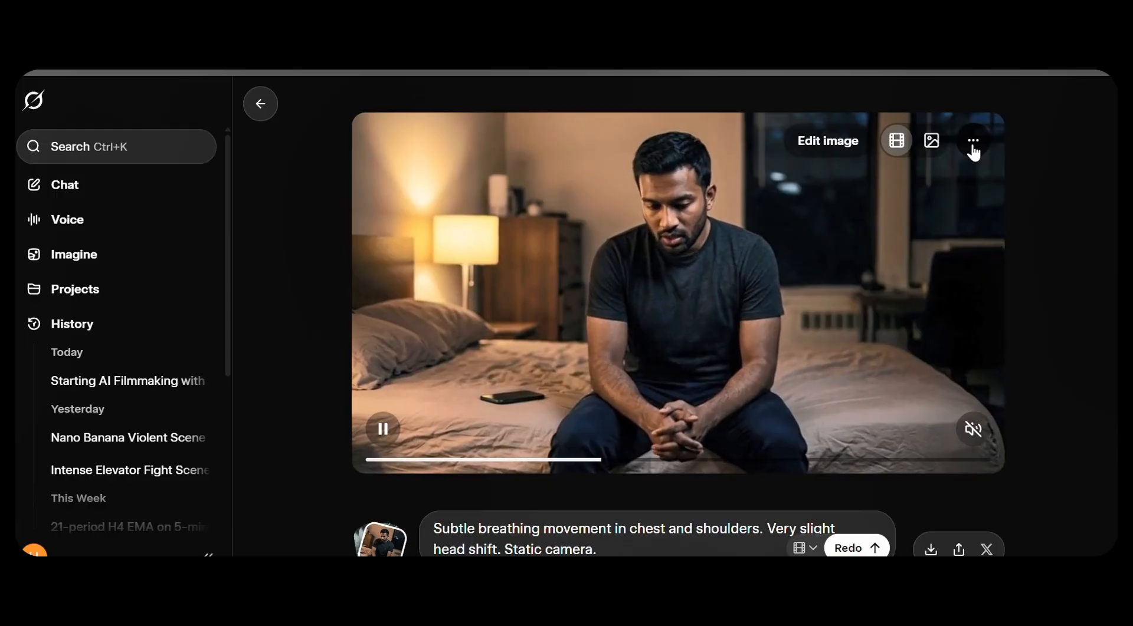
Upscale the generated Shot 1 video to HD
left_click(974, 147)
left_click(974, 145)
left_click(973, 145)
left_click(903, 316)
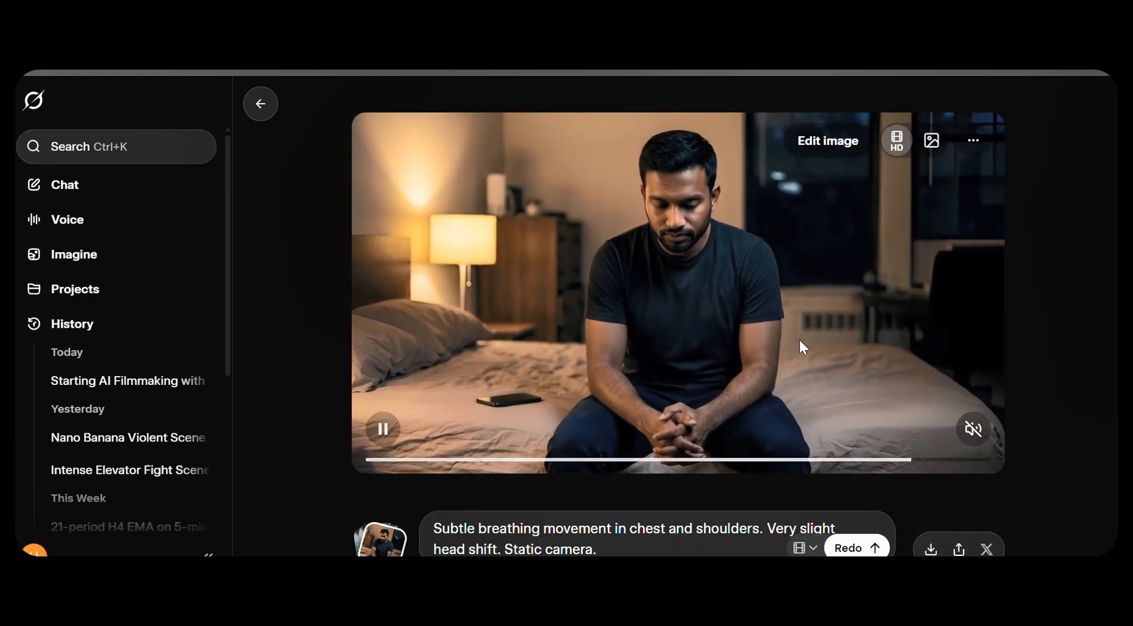
Copy the Shot 2 motion prompt from ChatGPT and generate a Grok video of the image of the man holding the phone
left_click(1045, 297)
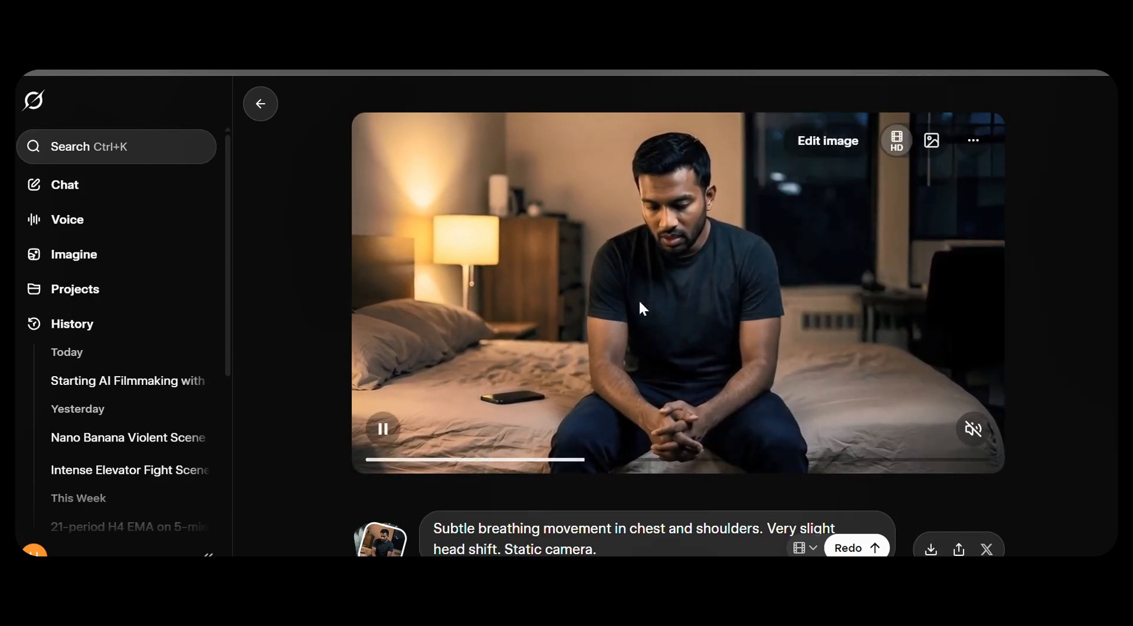
left_click(260, 105)
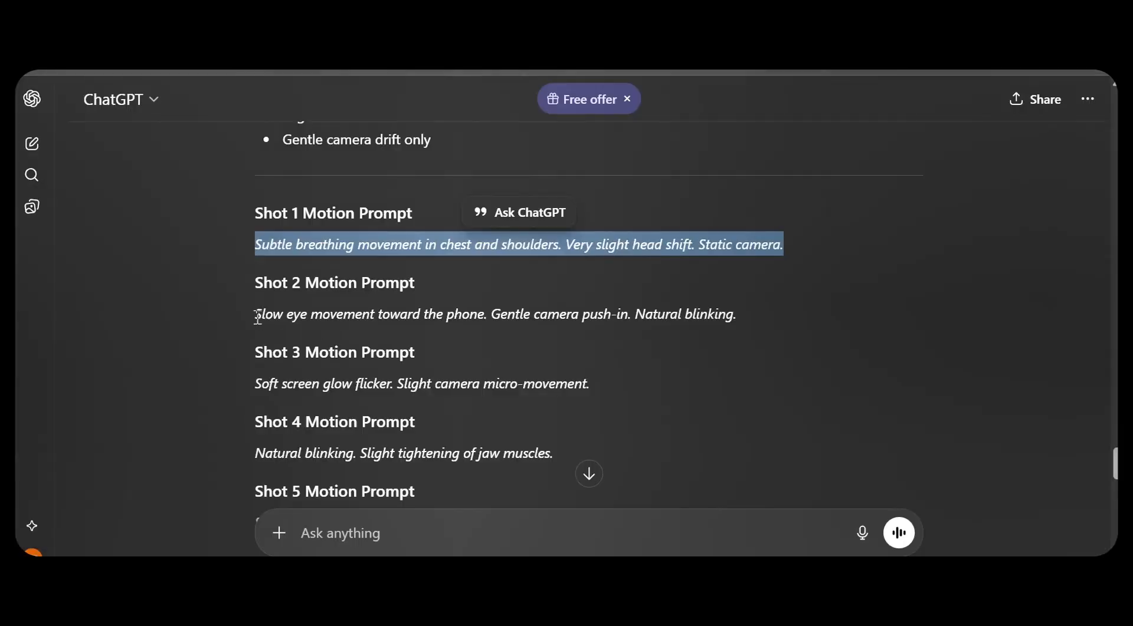
left_click_drag(257, 317, 737, 315)
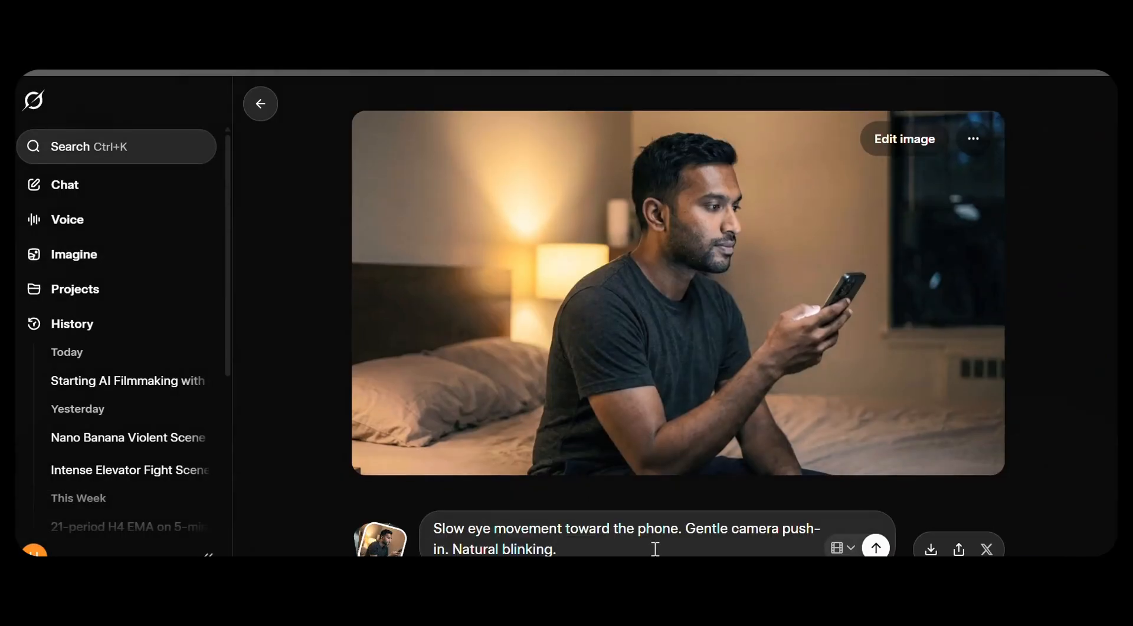
left_click(876, 548)
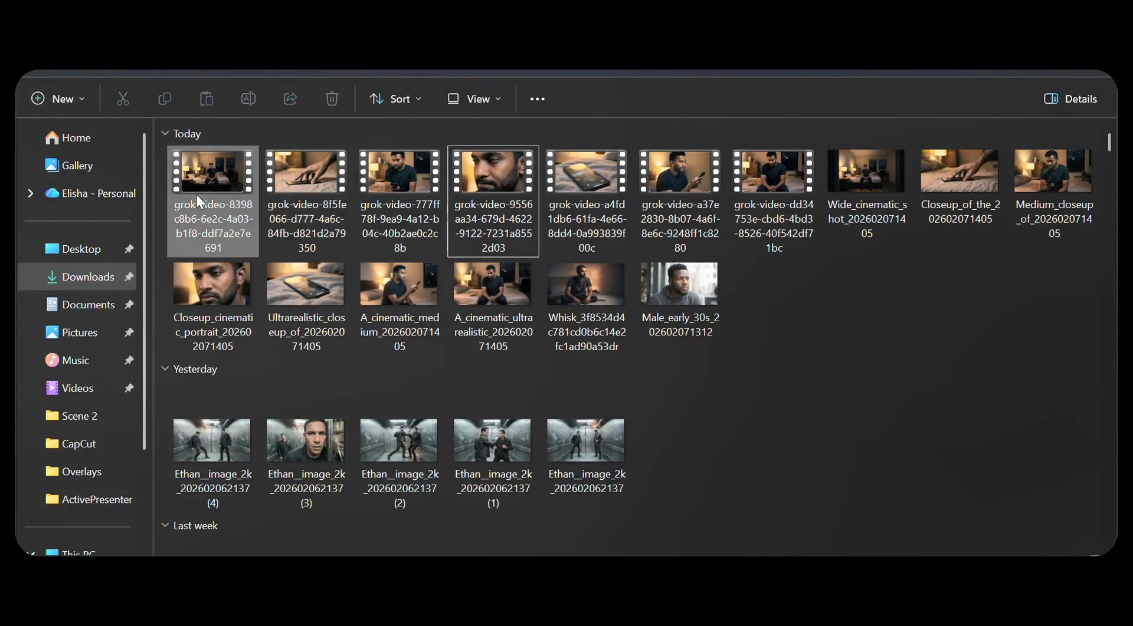
In the Downloads folder, rename the Grok video of the seated man as shot-1 and the one of him holding the phone as shot-2
left_click(764, 233)
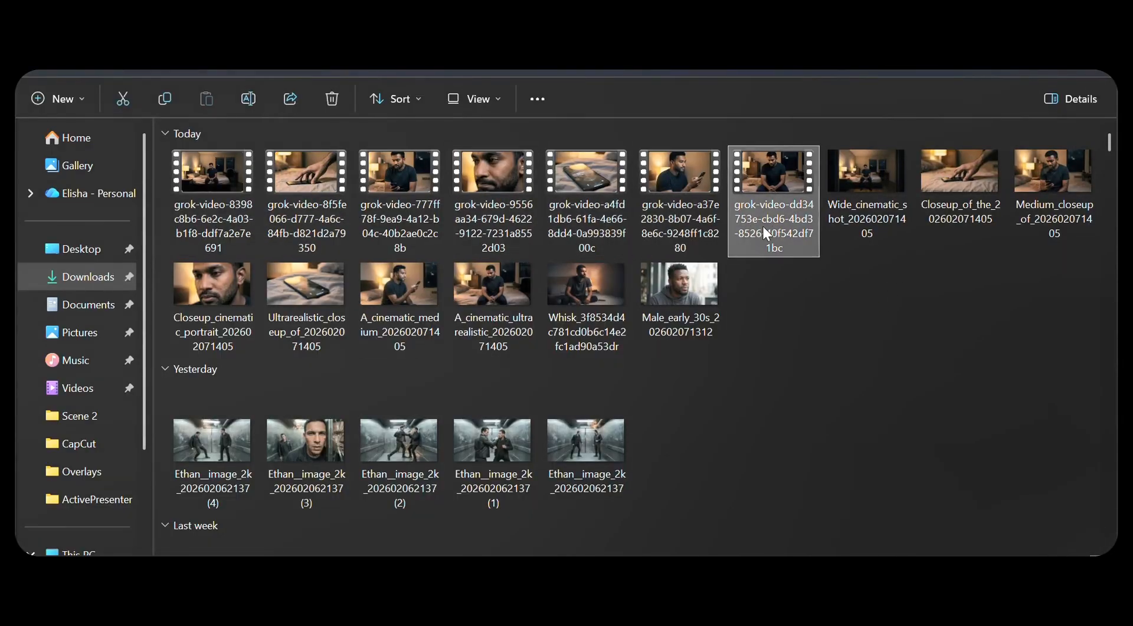
right_click(762, 226)
left_click(903, 174)
type("shot-1")
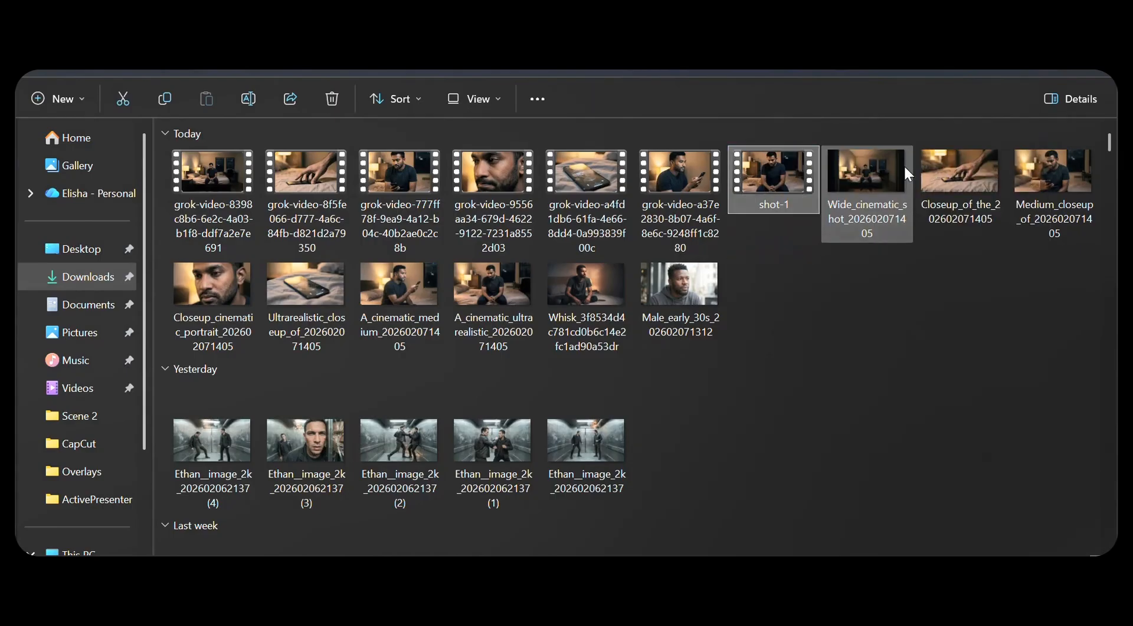
left_click(685, 193)
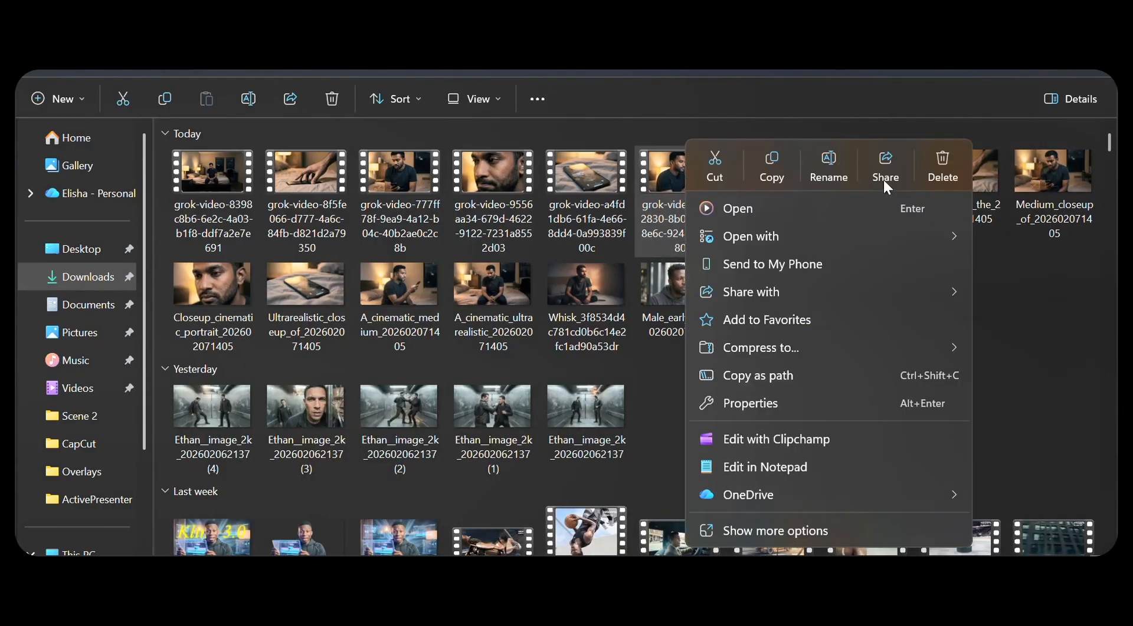
left_click(828, 168)
type("shot-2")
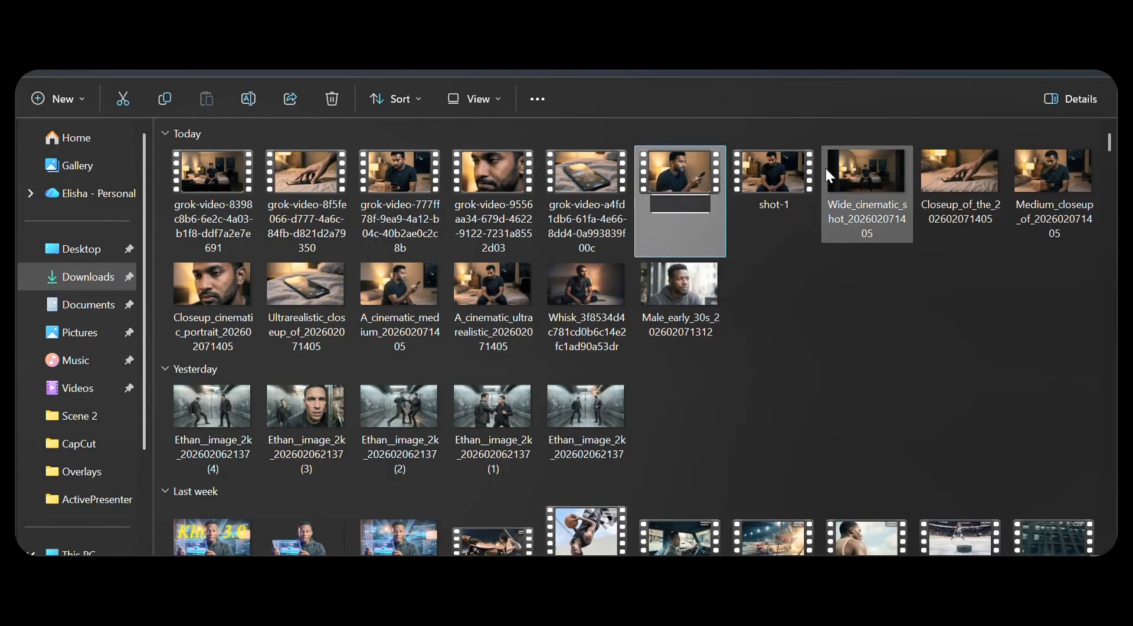
key("Return")
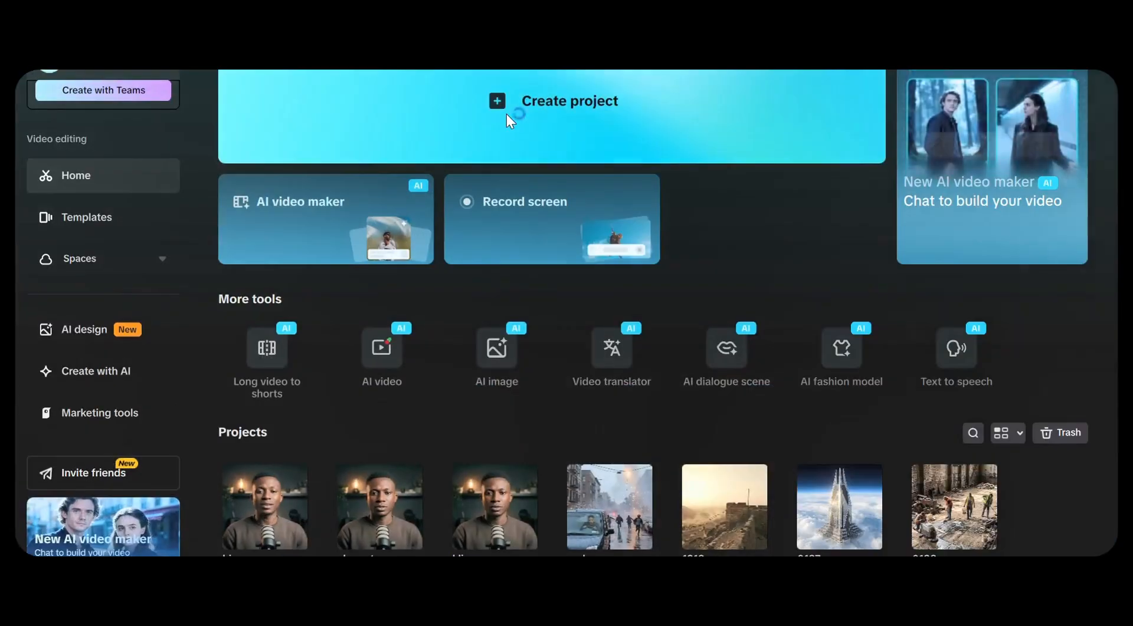
Switch to CapCut, create a new project and import the seven video clips shot-1 to shot-7 into it
left_click(506, 115)
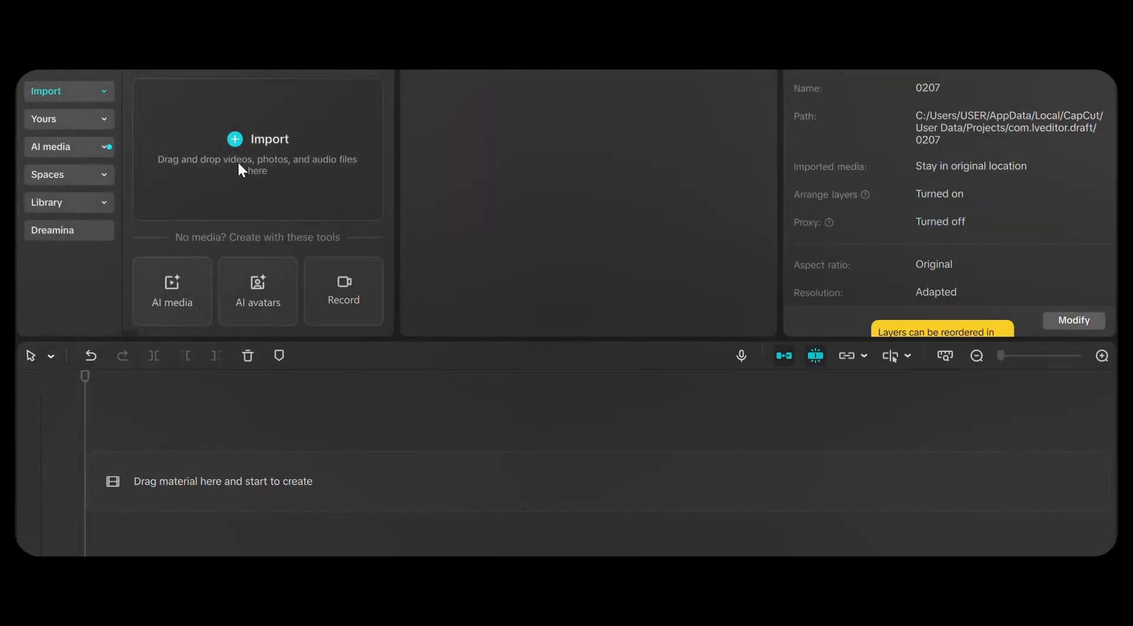
left_click(240, 169)
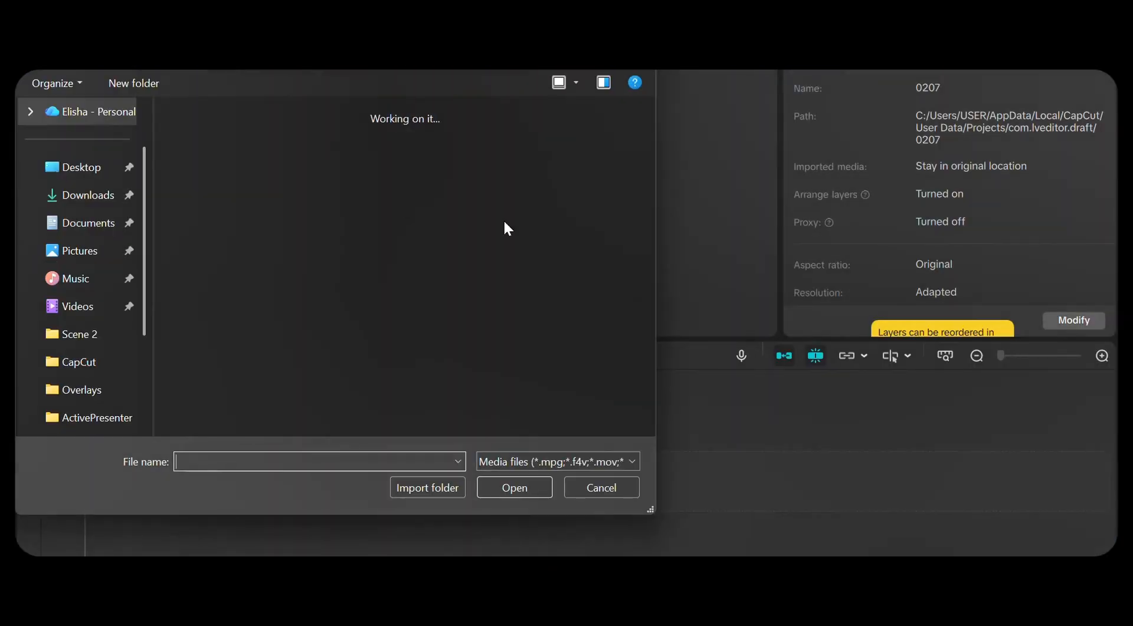
left_click(307, 289)
key("shift+Left")
key("shift+Left")
key("shift+Left")
key("shift+Left")
key("shift+Left")
key("shift+Left")
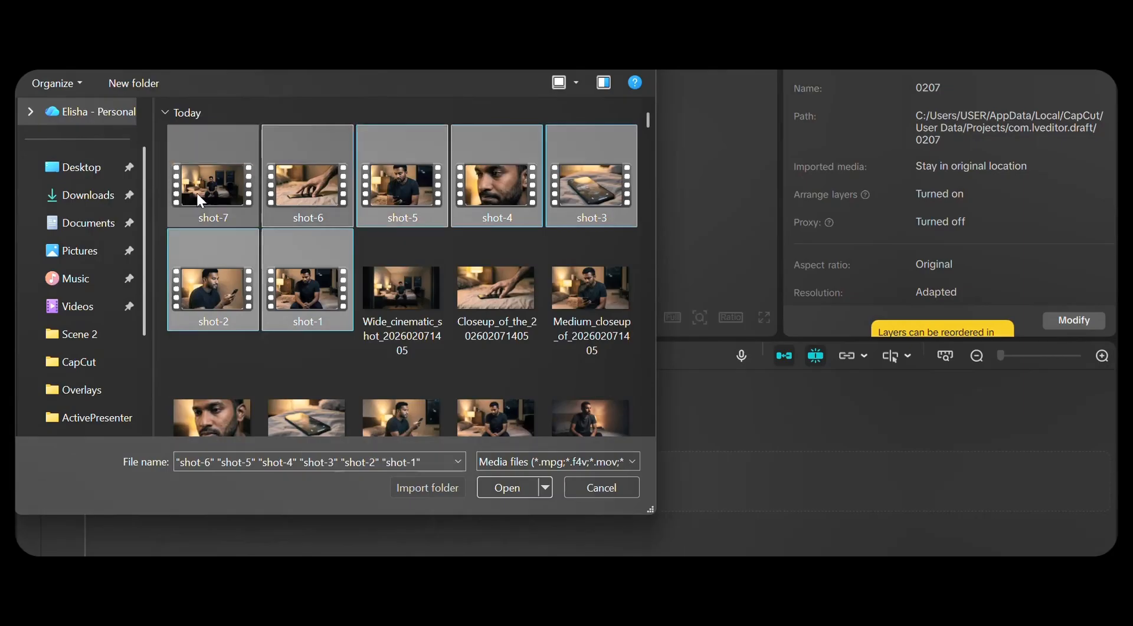
left_click(507, 488)
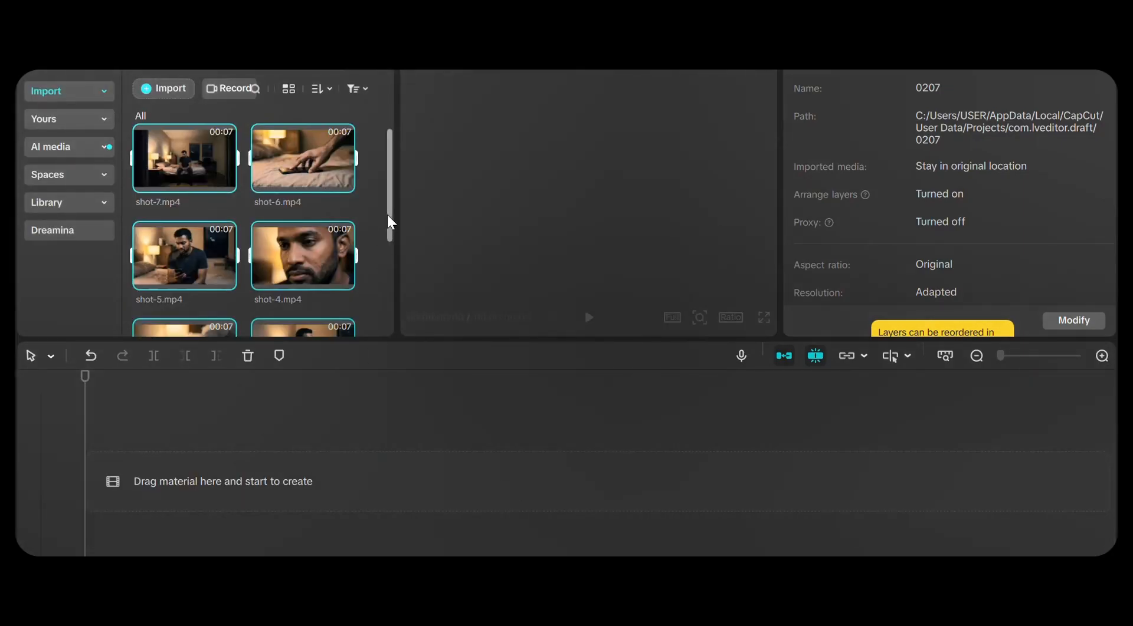
Add the clips shot-1, shot-2 and shot-3 to the timeline in that order
scroll(389, 223, "down", 3)
left_click(224, 296)
left_click(506, 433)
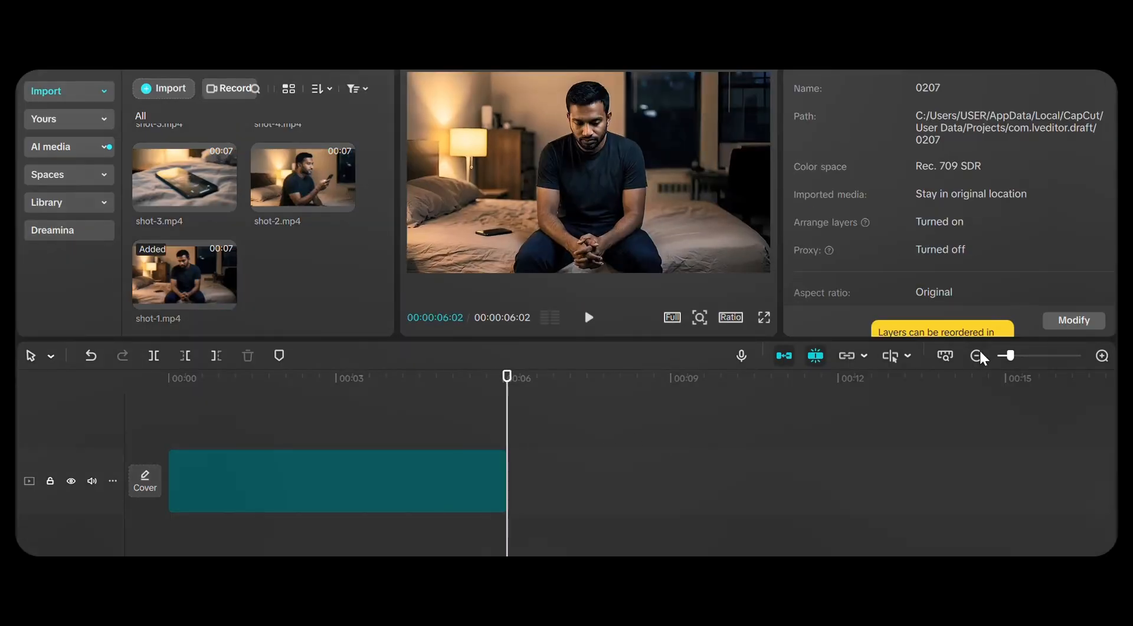
left_click(344, 199)
left_click(226, 201)
key("ctrl+minus")
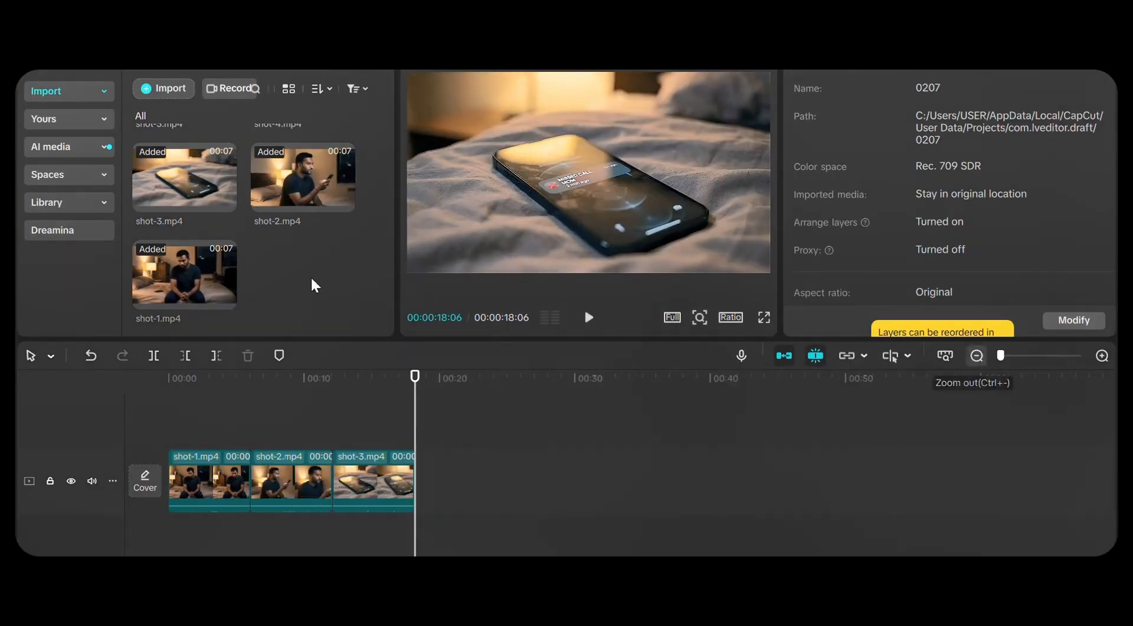
Append shot-4, shot-5, shot-6 and shot-7 to the timeline in order and play the sequence from near its beginning
scroll(331, 235, "up", 3)
left_click(342, 222)
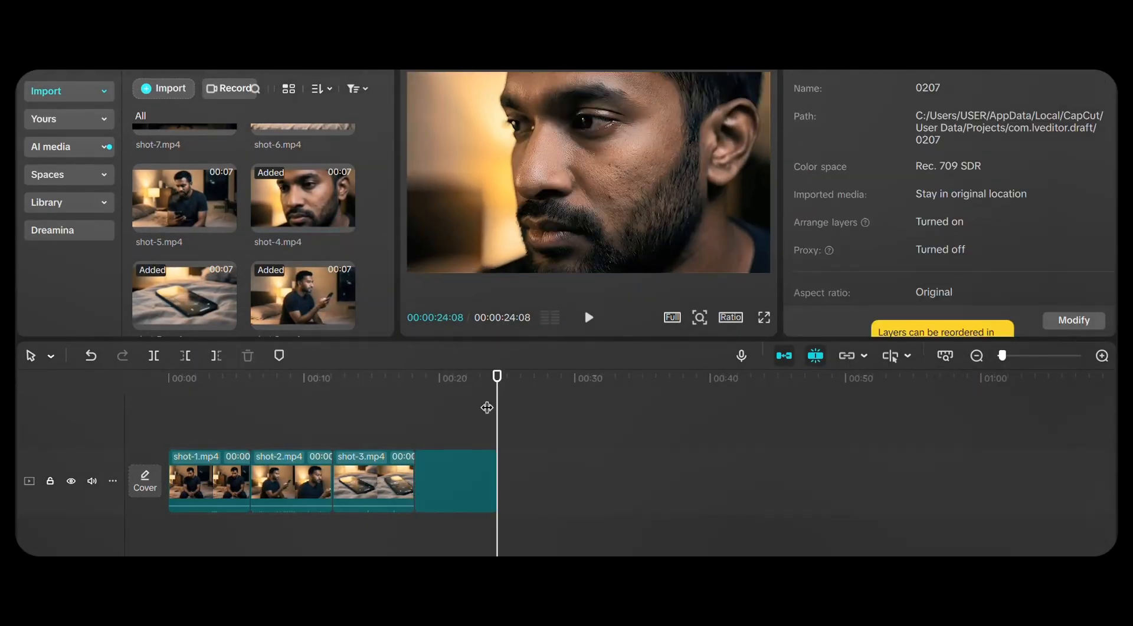
left_click(226, 222)
left_click(584, 407)
scroll(386, 137, "up", 2)
left_click(344, 190)
left_click(663, 407)
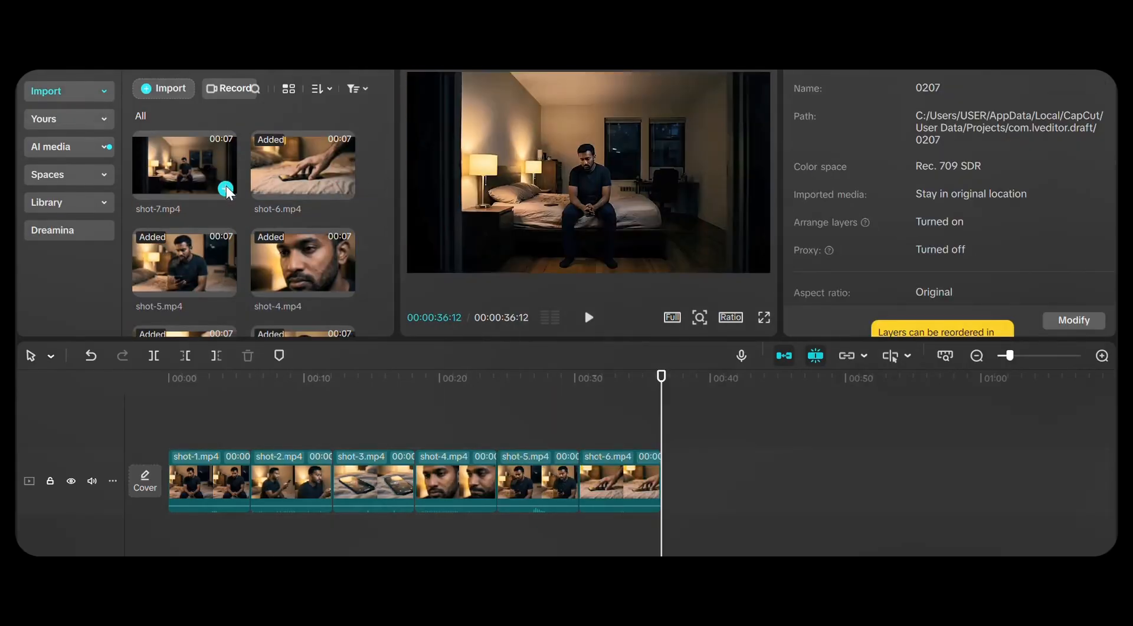
left_click(226, 191)
left_click(195, 419)
key("space")
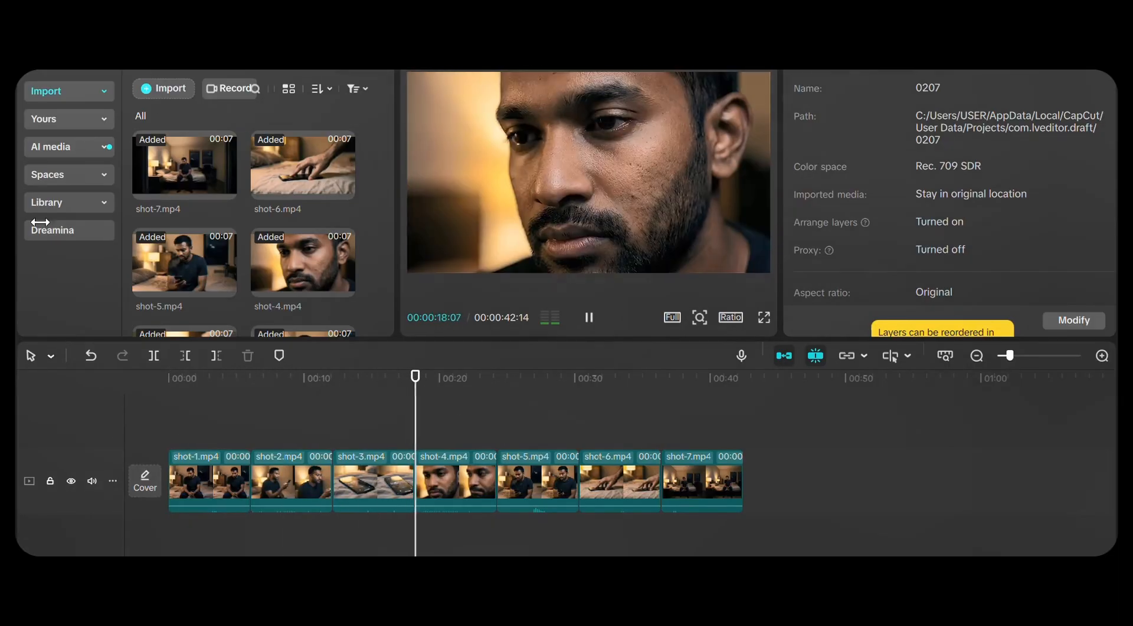
Import the "Level - The Grey Room" music track from the Sounds folder reached through the Desktop
left_click(157, 89)
left_click(88, 190)
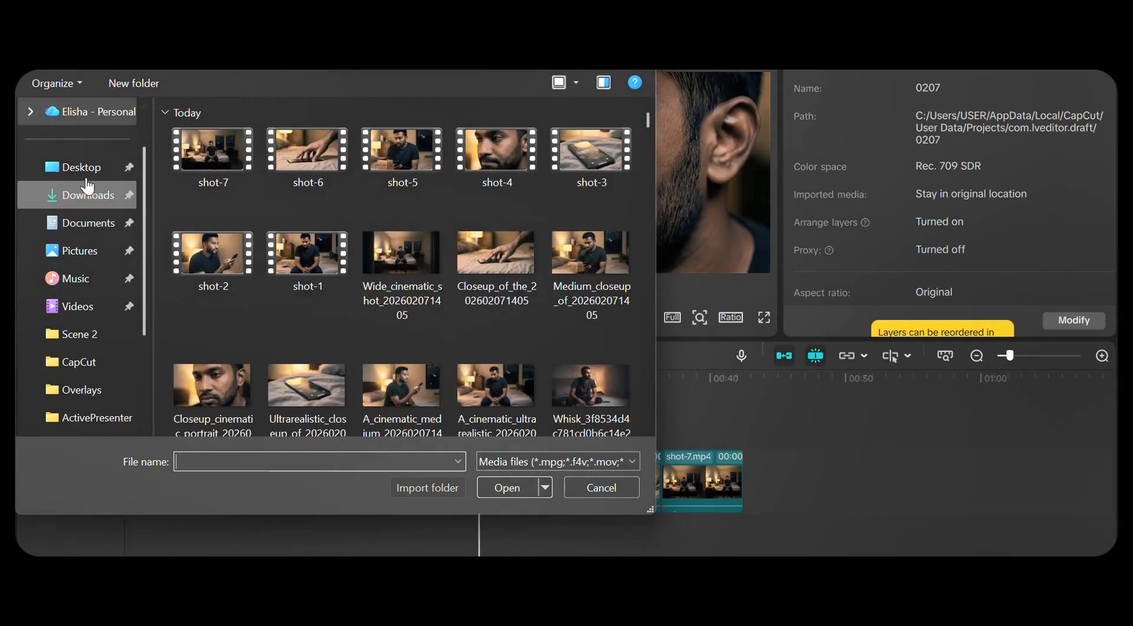
left_click(85, 168)
double_click(315, 175)
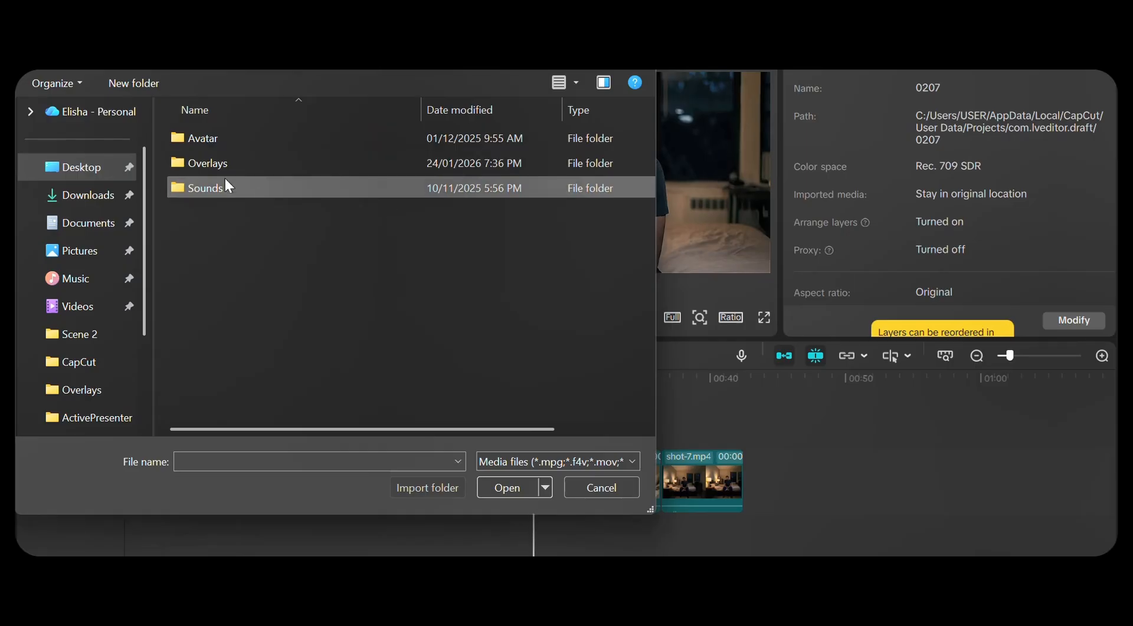
double_click(202, 184)
double_click(218, 143)
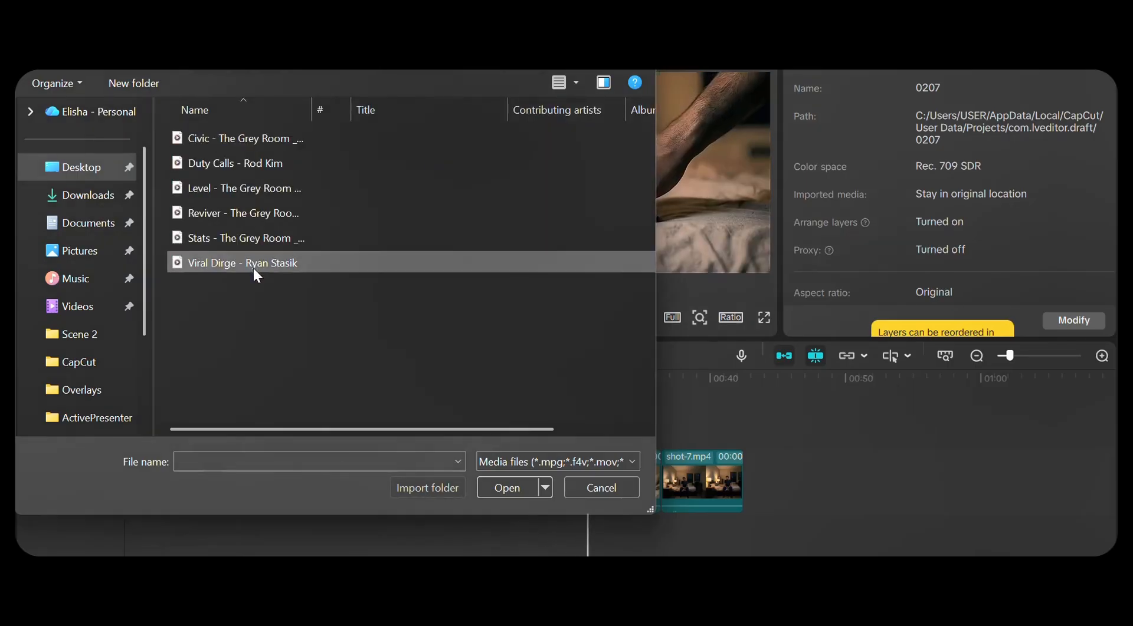
double_click(280, 189)
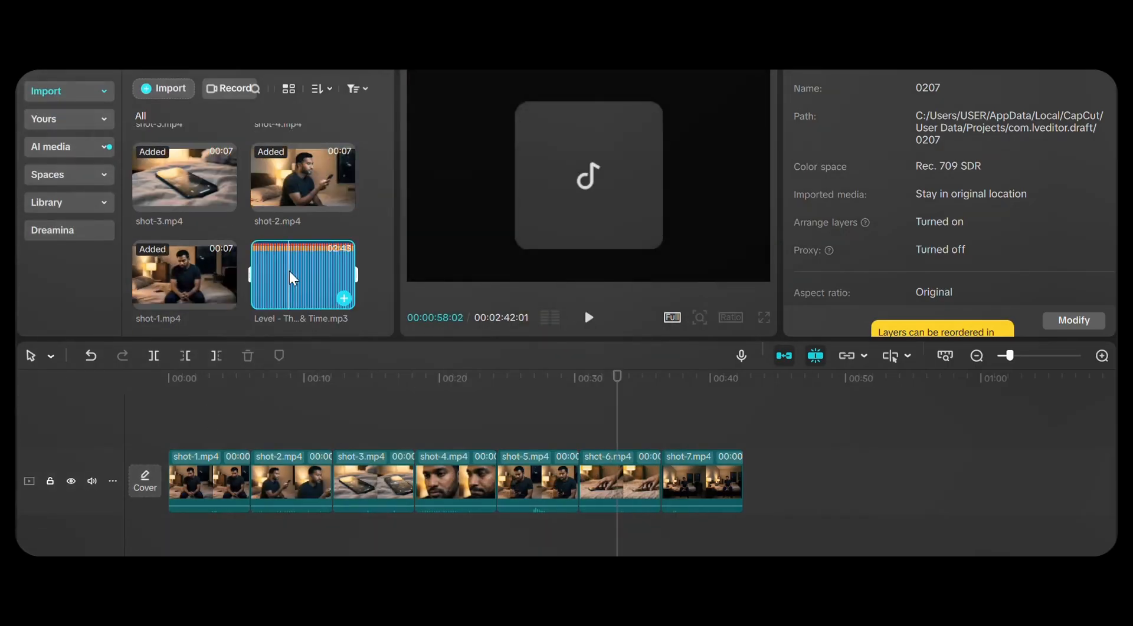
Add the "Civic - The Grey Room _ Density & Time" track beneath the clips and align it with the timeline's start
left_click(344, 299)
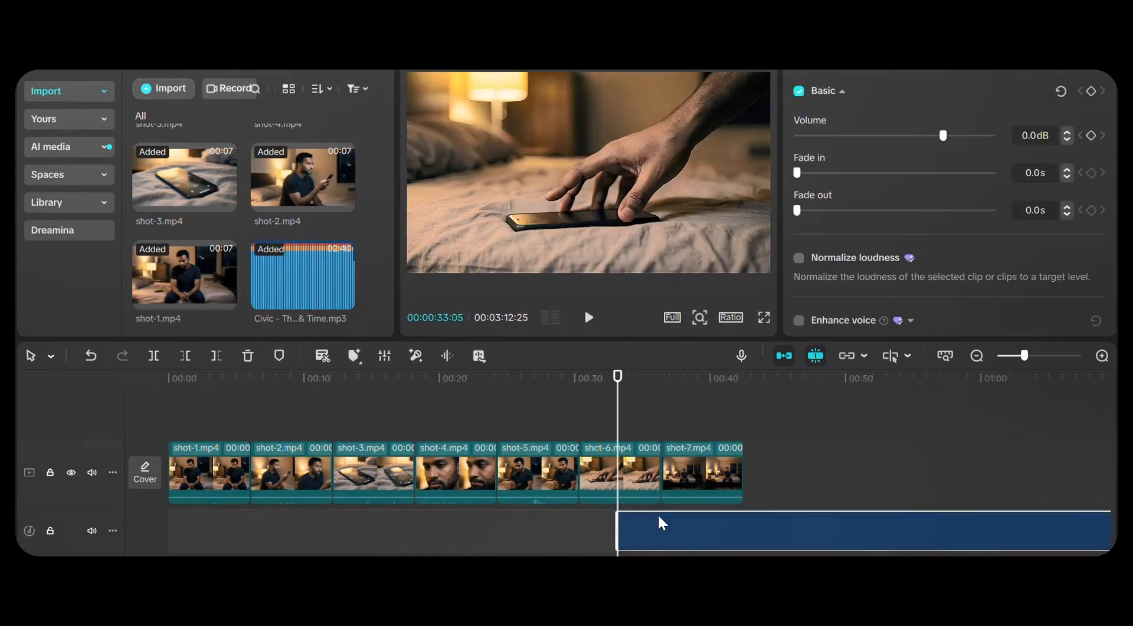
left_click_drag(663, 523, 216, 525)
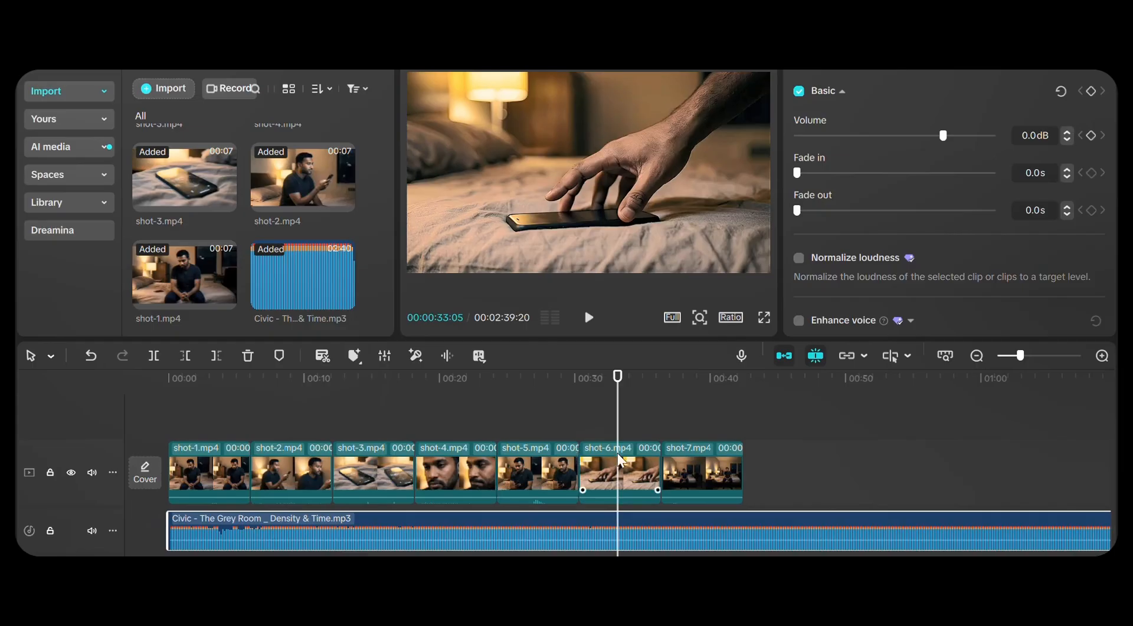
left_click(757, 429)
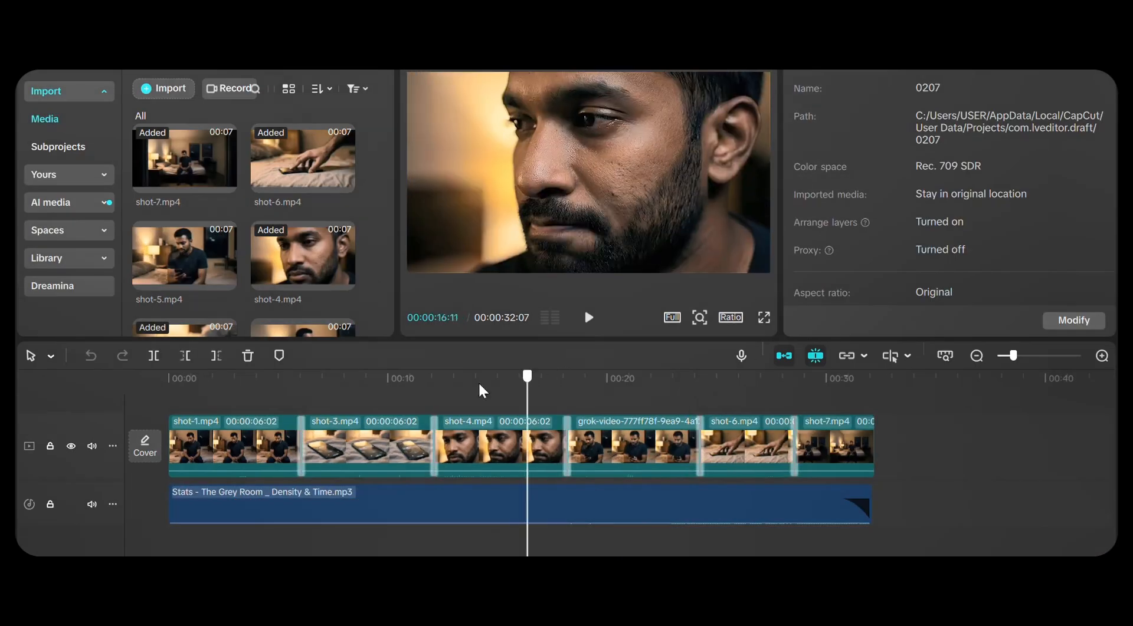
Review the edited sequence with its Stats music track at several points, and play it through from the start
left_click(158, 378)
left_click(482, 407)
left_click(547, 410)
left_click(592, 395)
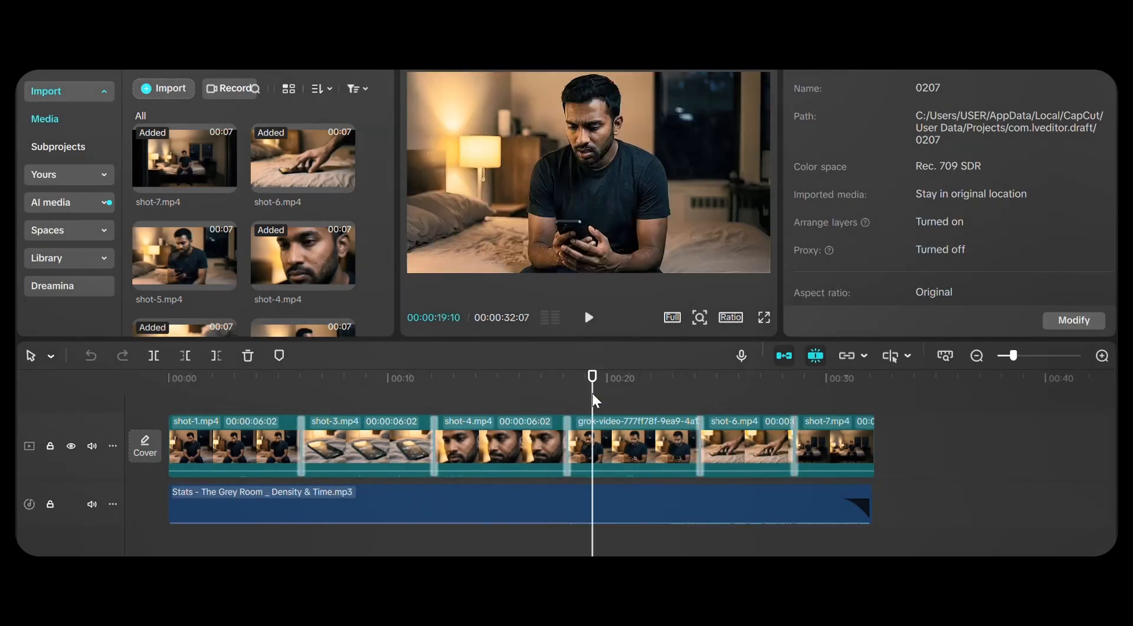
left_click(641, 394)
left_click(714, 389)
left_click(308, 384)
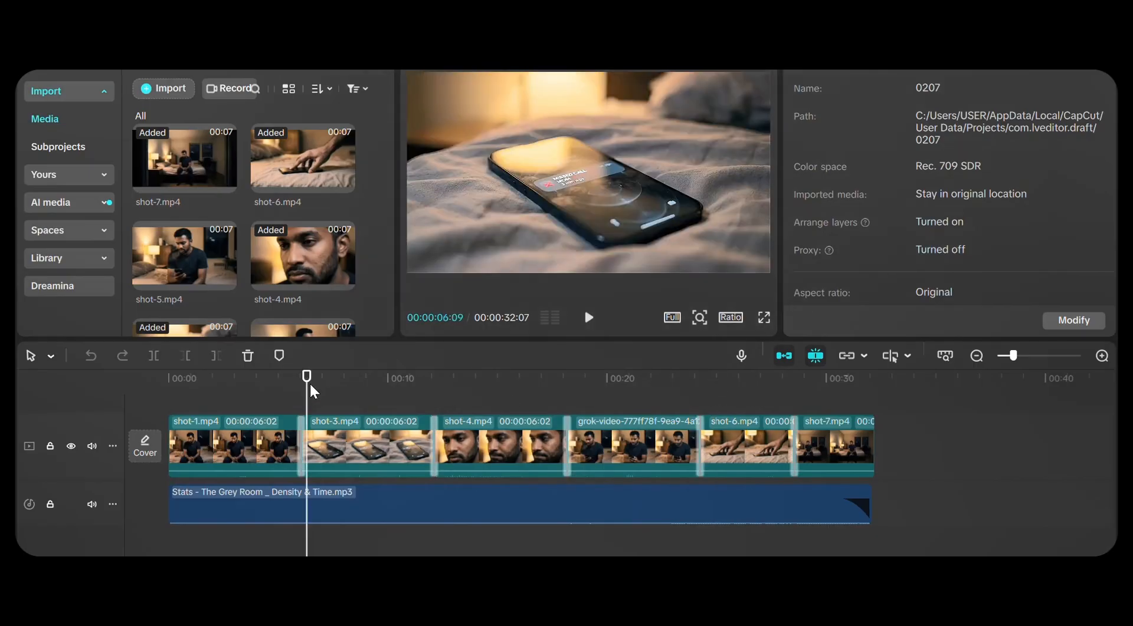
left_click(208, 378)
left_click(167, 379)
key("space")
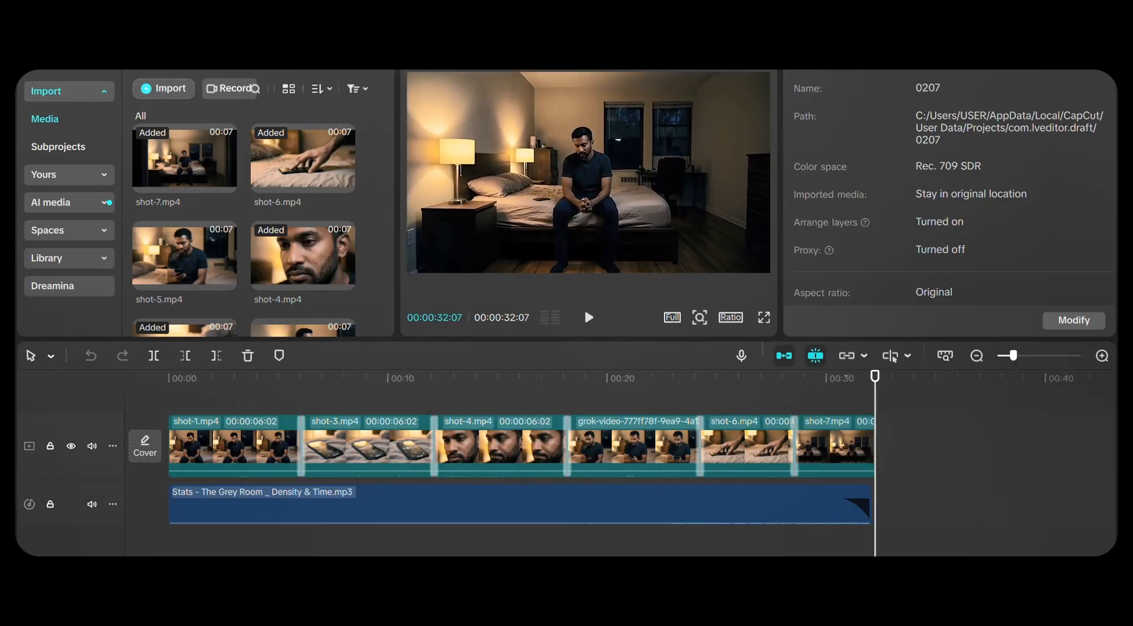
Open the export settings for the edited sequence
key("ctrl+e")
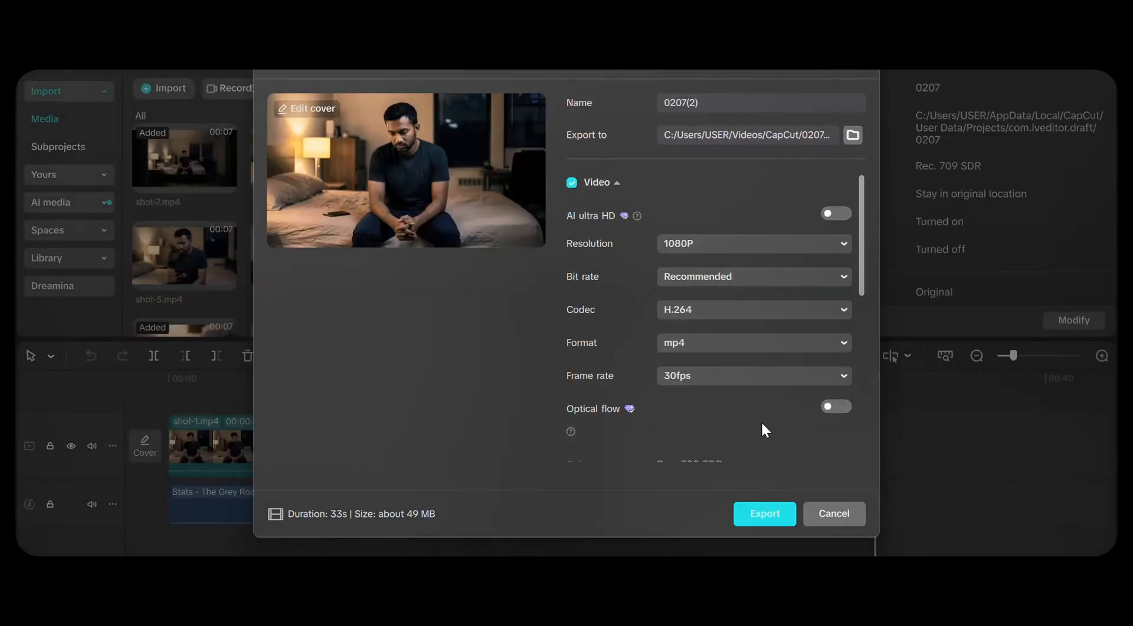